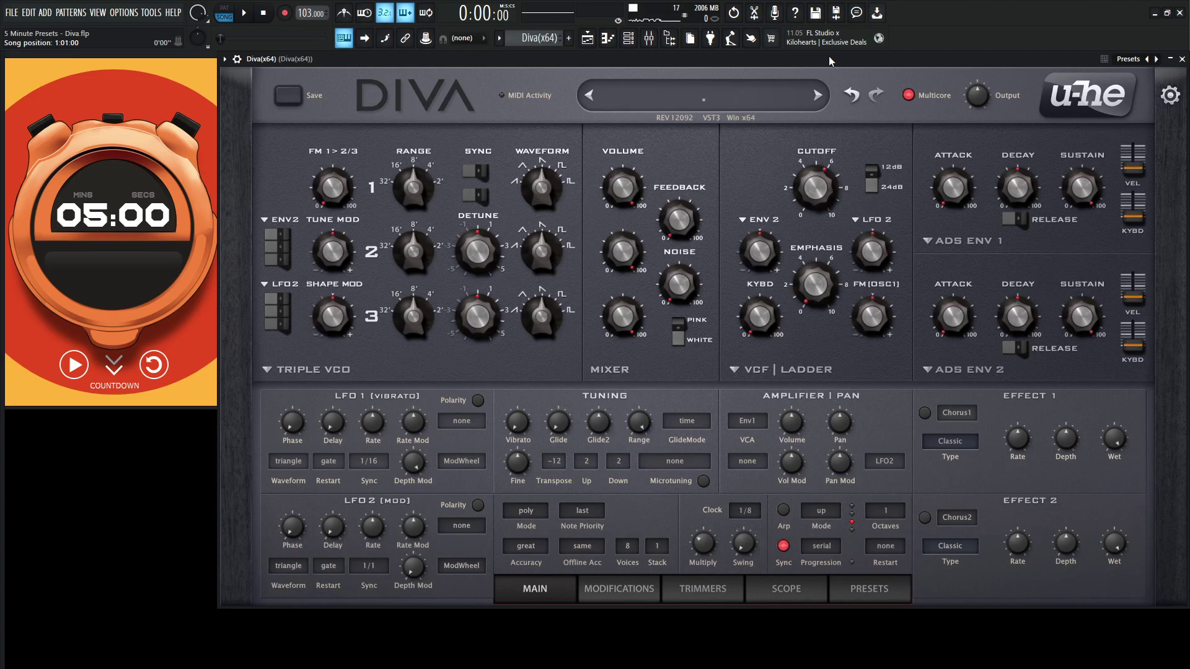
Load the INIT Digi-Uhbie preset from 8 TEMPLATES and return to the MAIN panel.
click(85, 367)
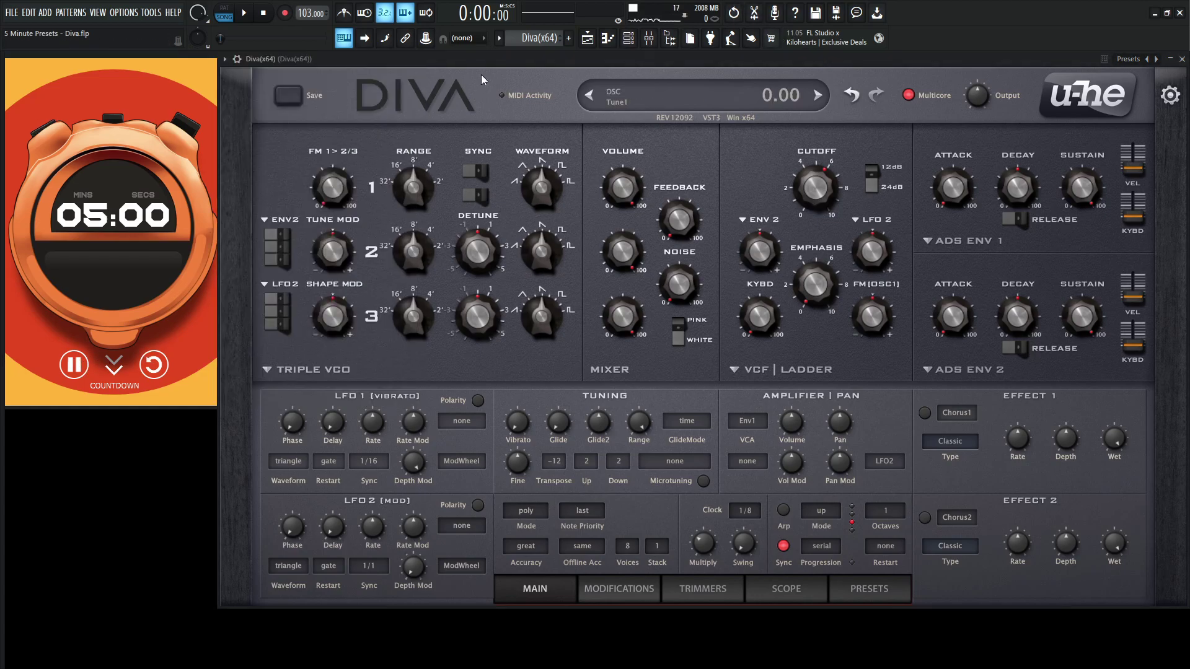
click(869, 588)
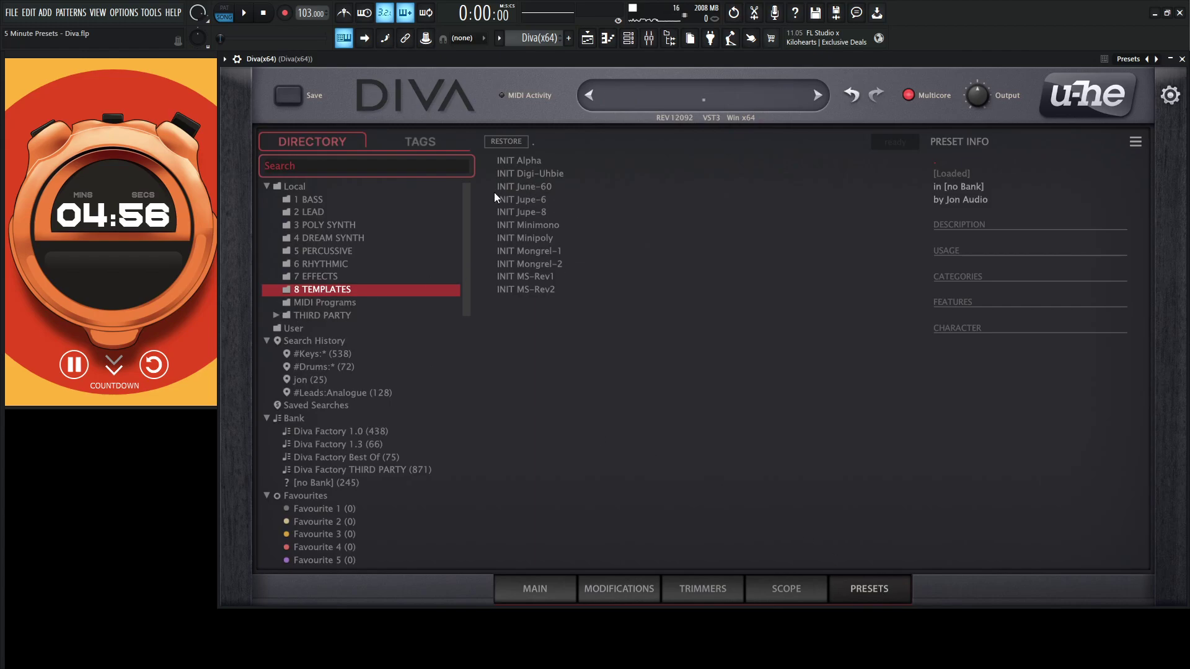
click(534, 173)
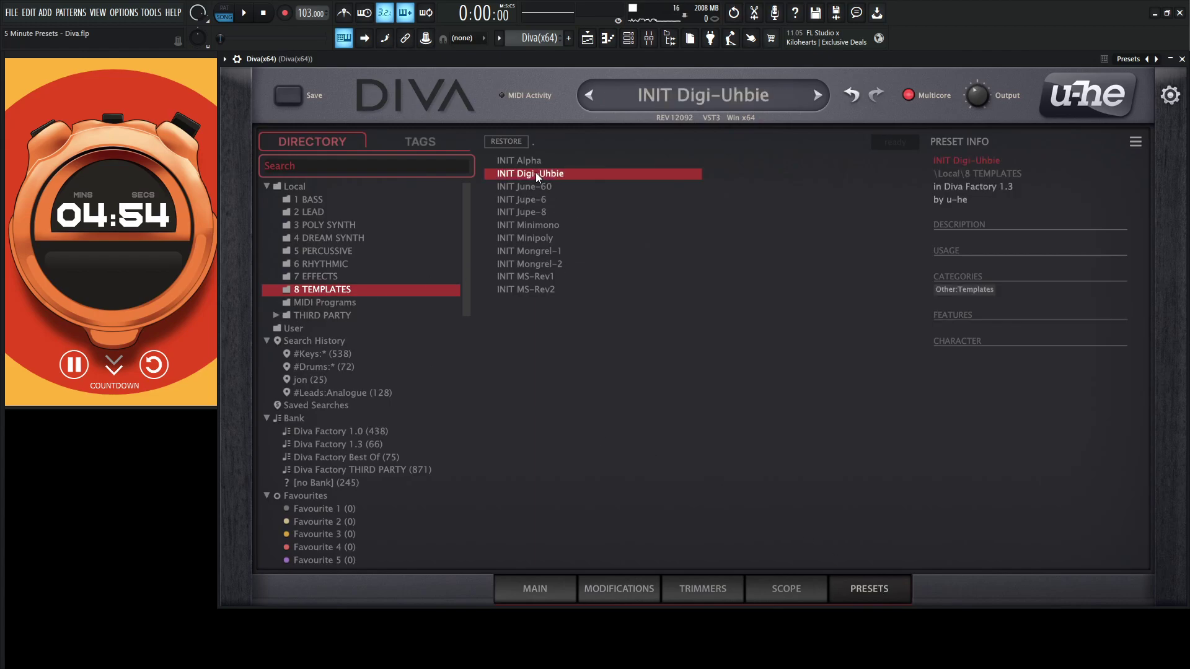
click(561, 594)
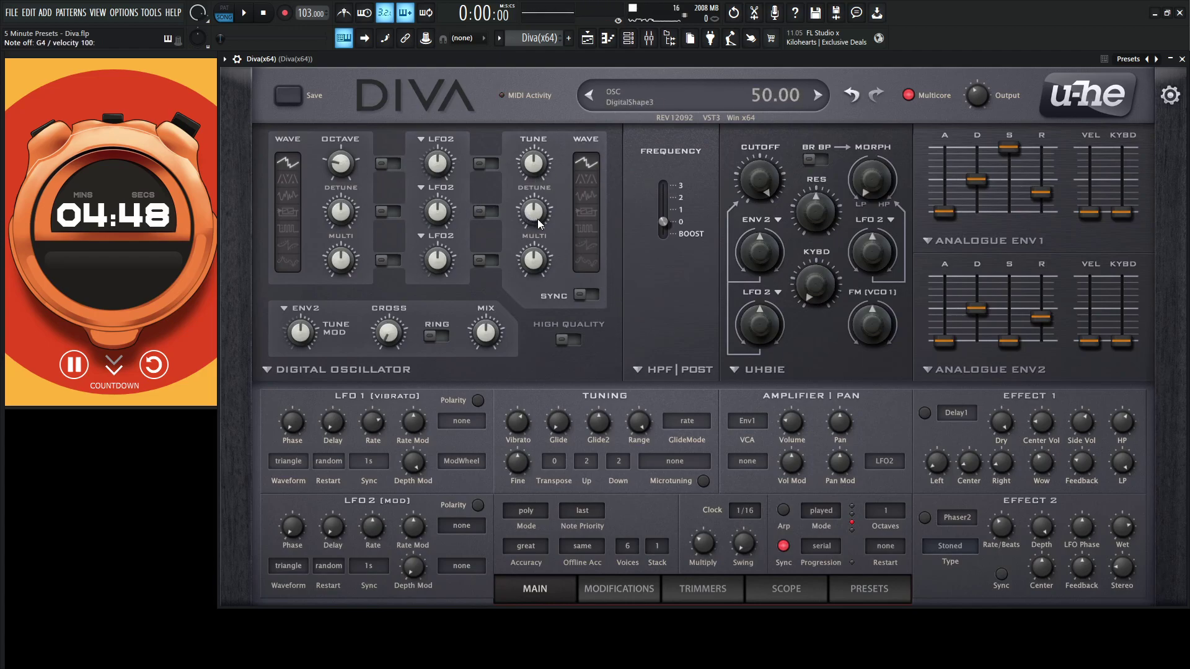
Raise oscillator 2's detune to 67 and multi to about 78, and set HPF frequency to 2.
mouse_move(538, 220)
mouse_down()
mouse_move(530, 188)
mouse_move(538, 206)
mouse_up()
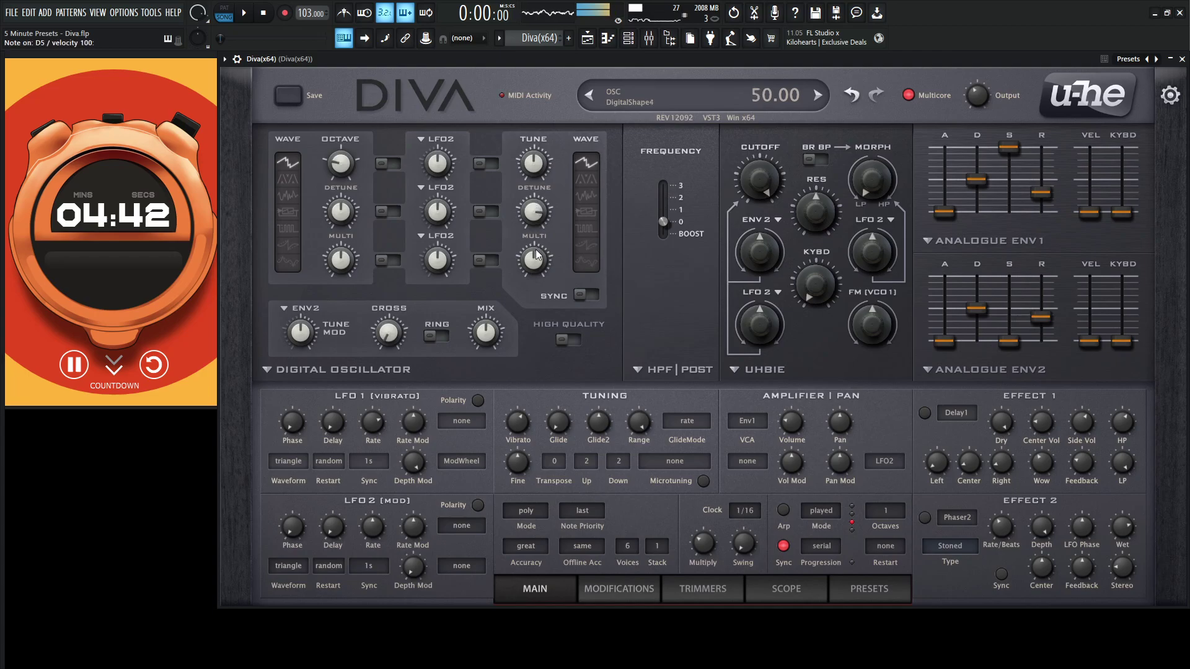
mouse_move(534, 259)
mouse_down()
mouse_move(534, 237)
mouse_move(534, 247)
mouse_up()
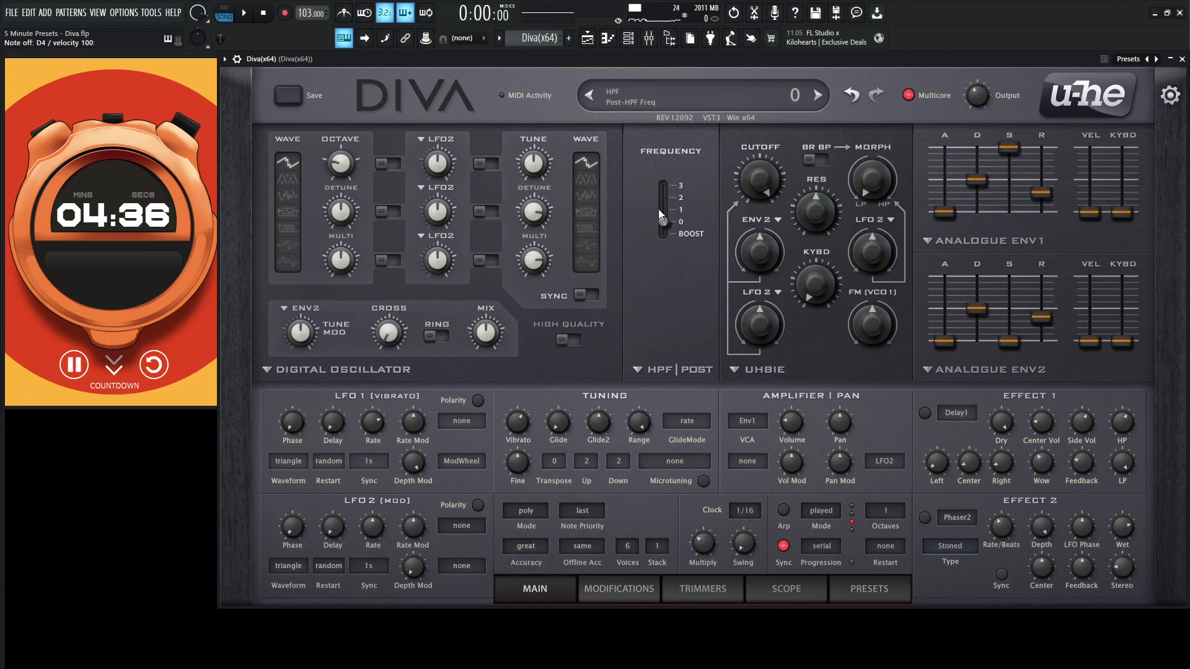
drag(662, 225, 663, 199)
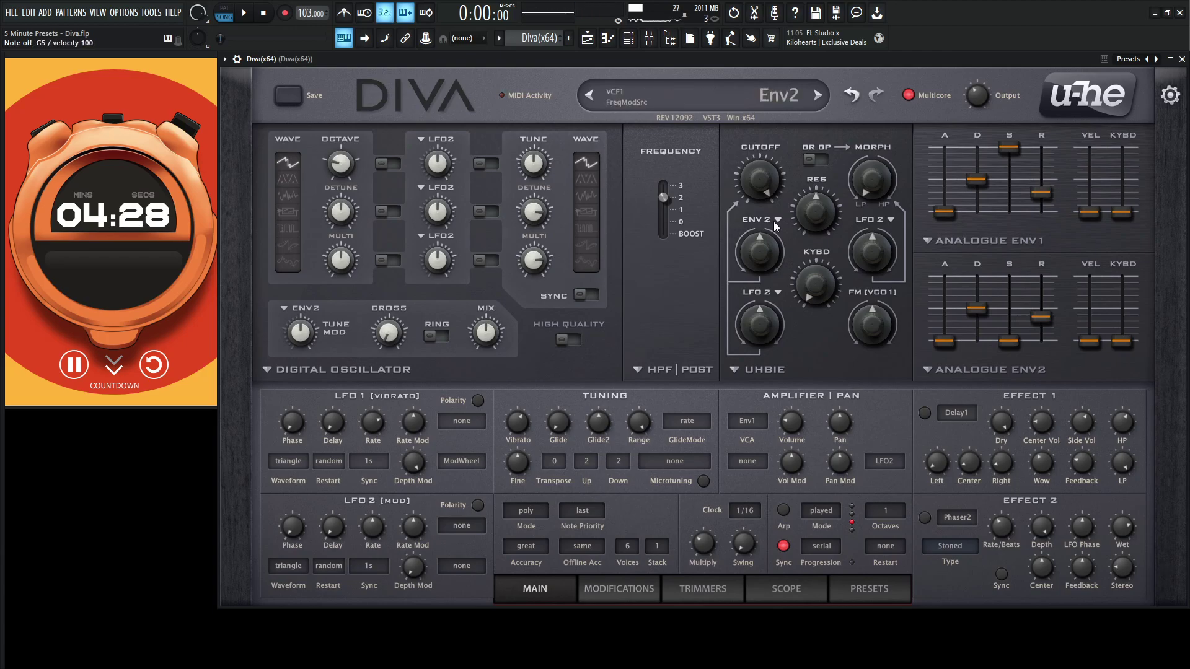
Use 16 voices stacked 4 deep, modulating pan by StackIndex at about -14 depth.
click(633, 546)
click(663, 642)
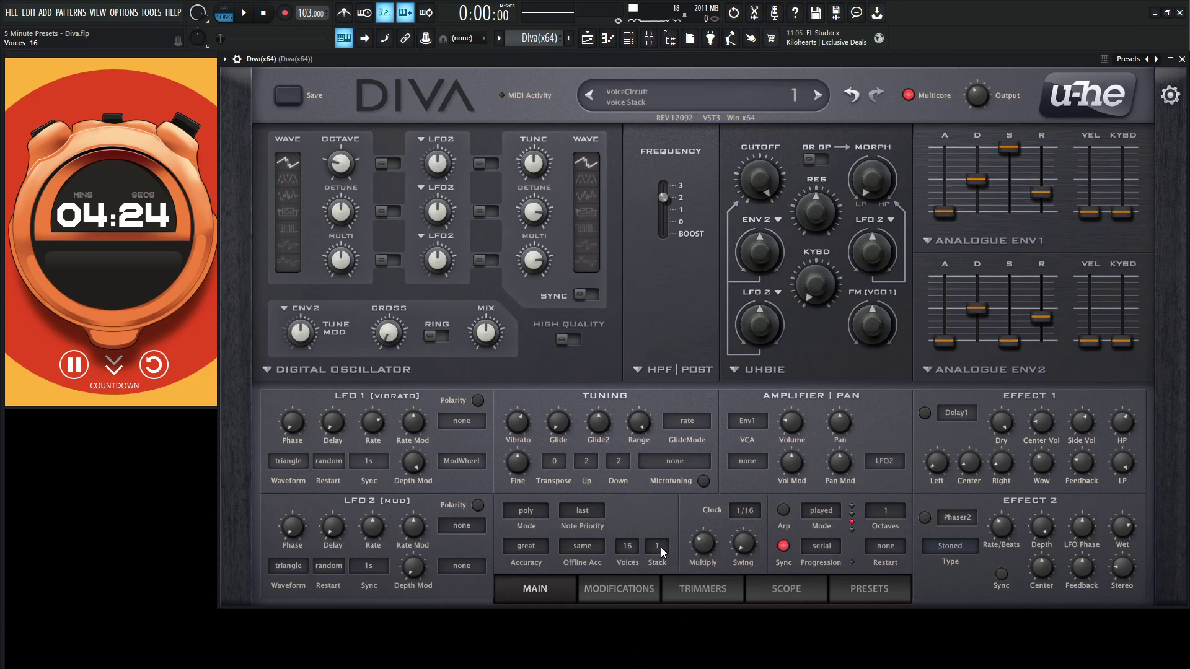
scroll(660, 547, up, 2)
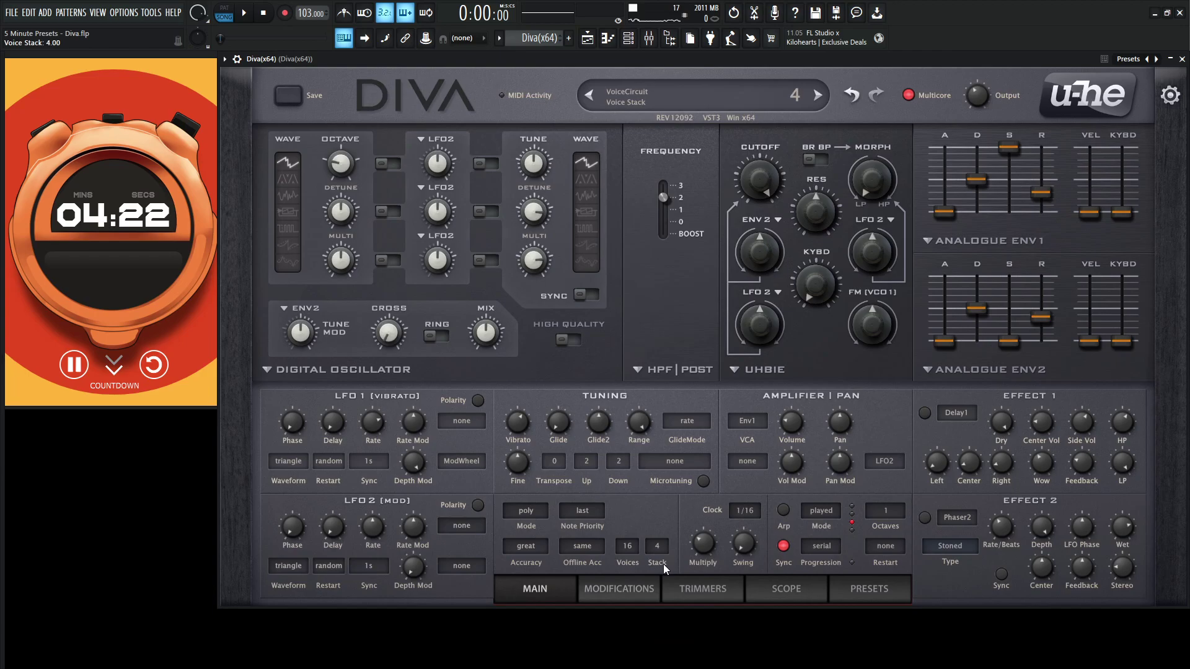
click(895, 461)
click(924, 425)
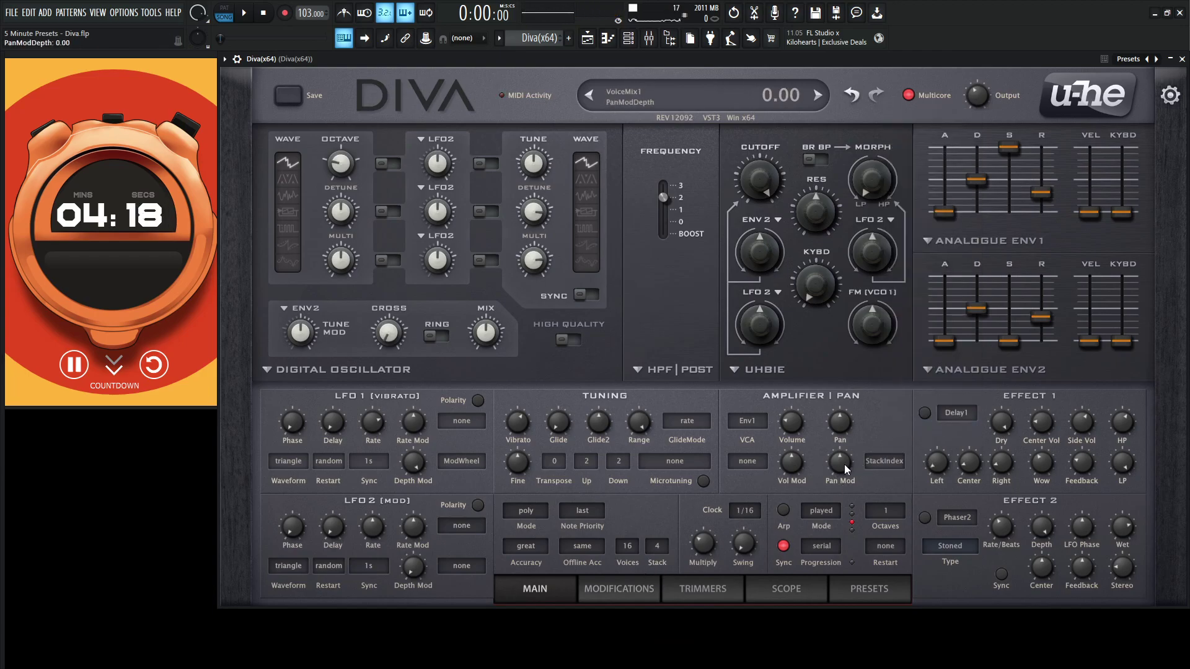
mouse_move(844, 463)
mouse_down()
mouse_move(845, 447)
mouse_move(842, 481)
mouse_move(842, 441)
mouse_up()
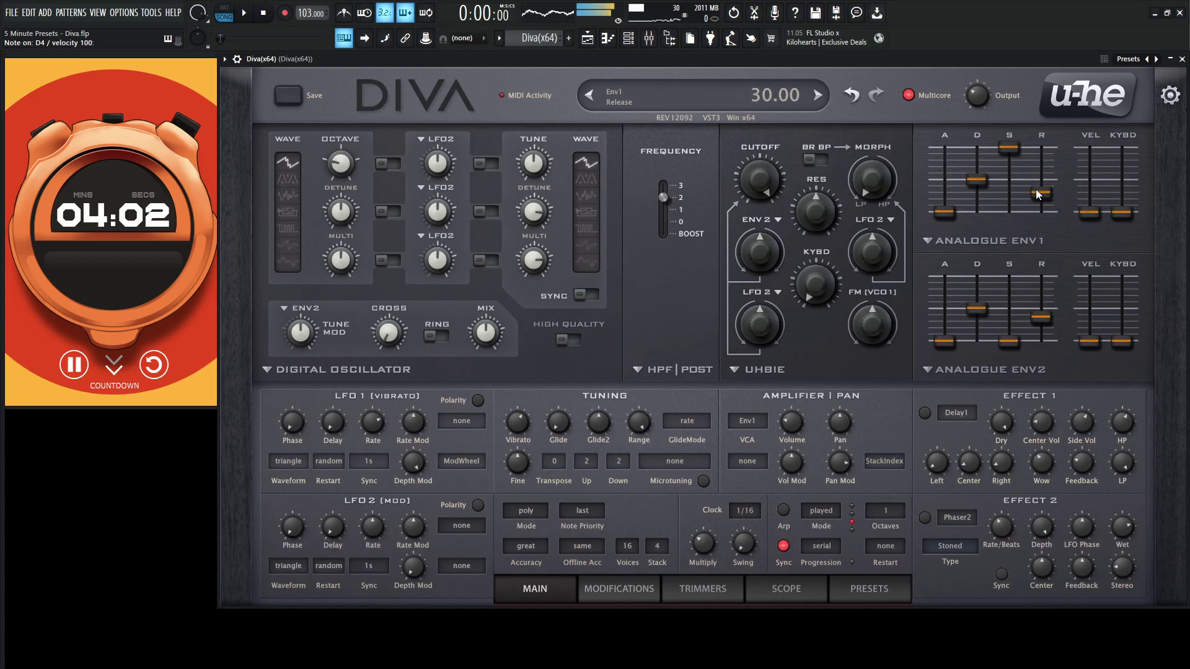
Lengthen Env1 release slightly, lower sustain to 48 with longer decay, and set pulse width to 63.50.
drag(1039, 191, 1041, 185)
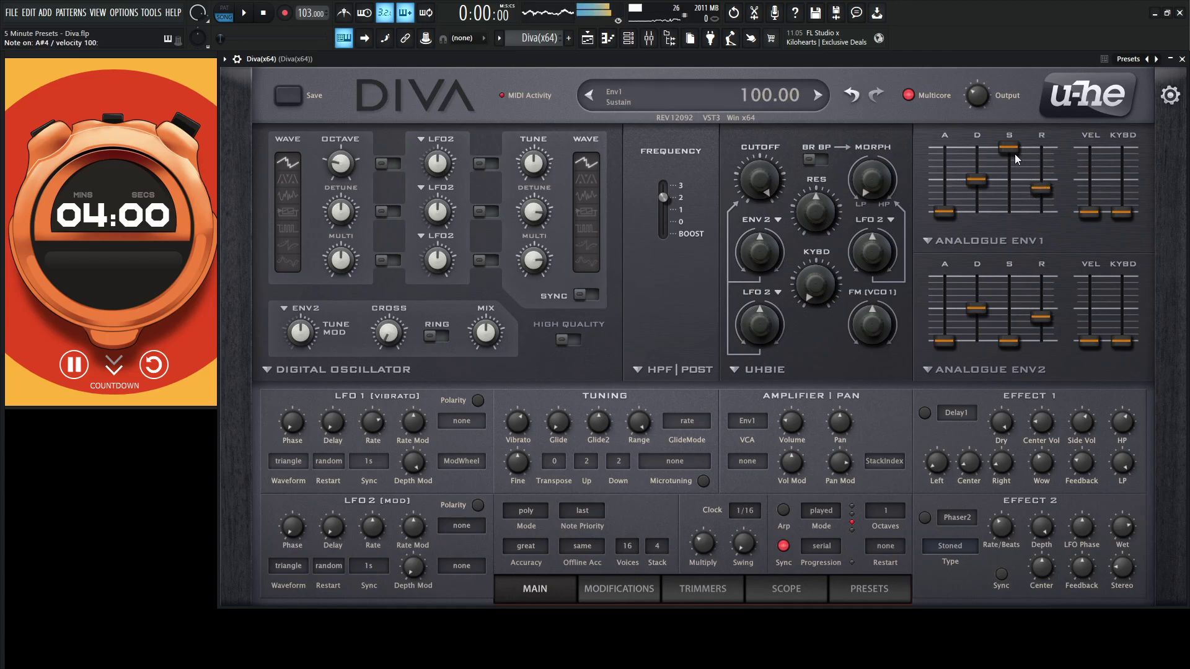
drag(1005, 150, 1005, 179)
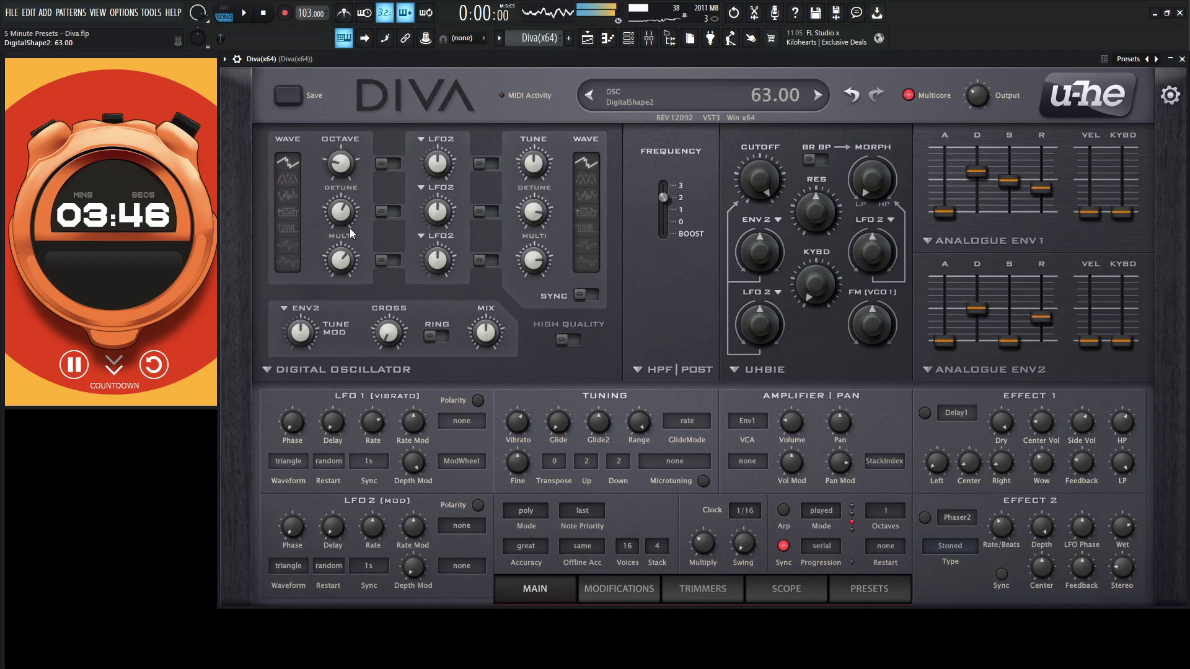
scroll(349, 208, up, 5)
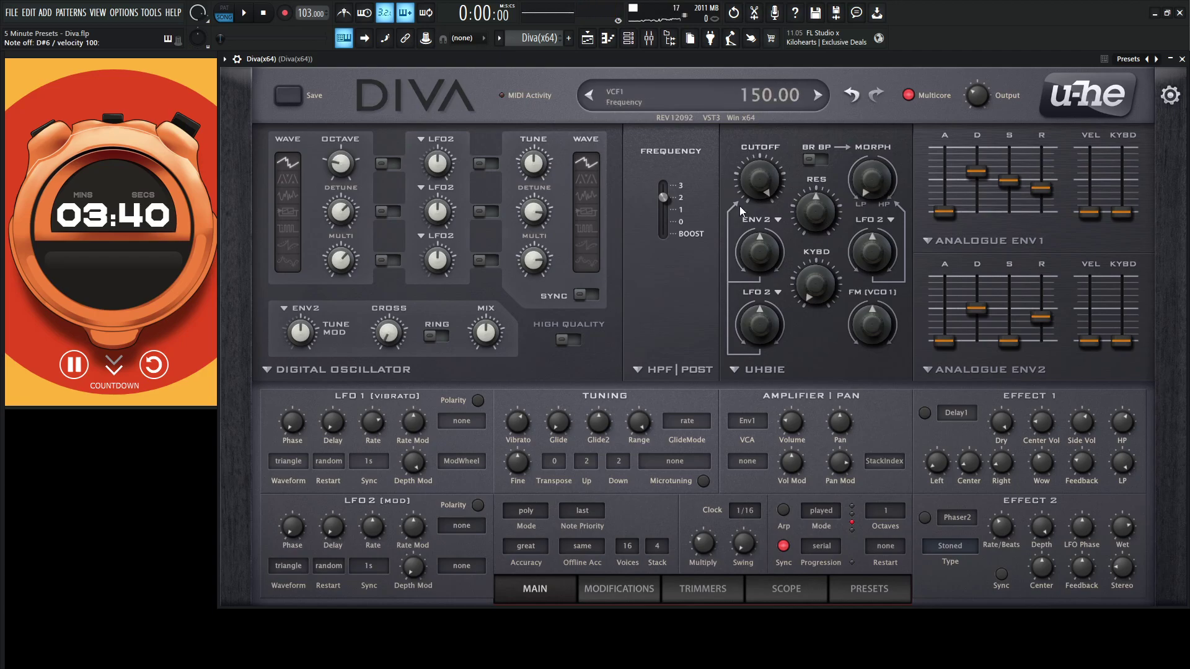
Raise Env2 sustain to about 24 and add some filter key tracking.
scroll(767, 239, up, 5)
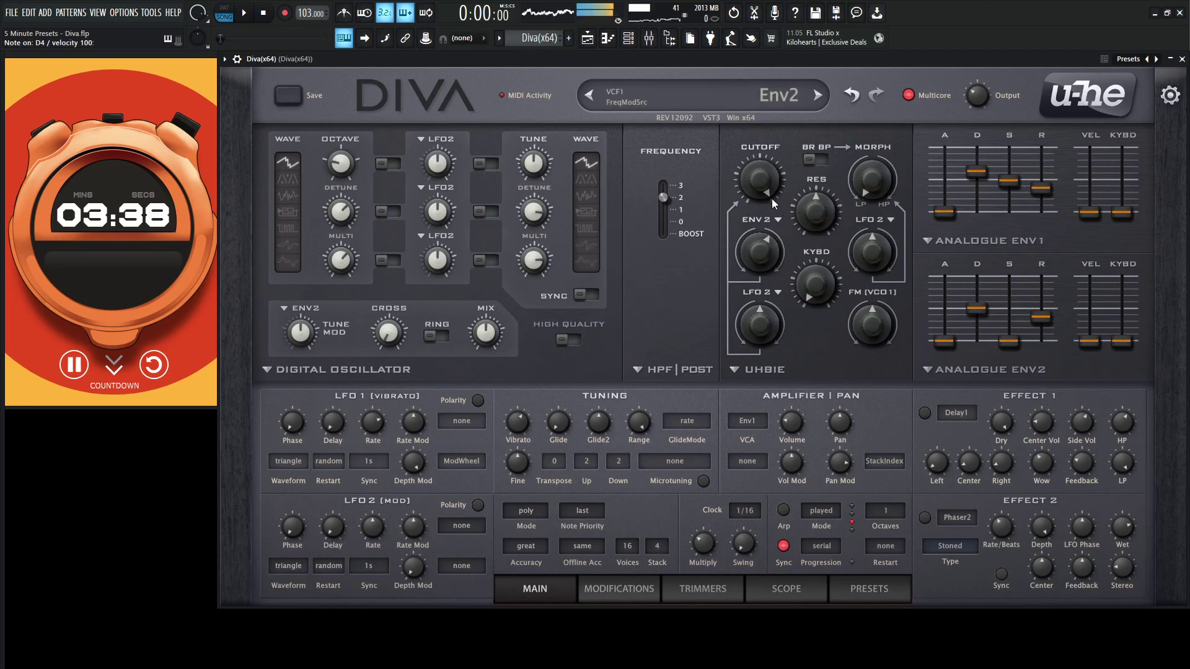
scroll(771, 199, down, 5)
scroll(765, 166, up, 1)
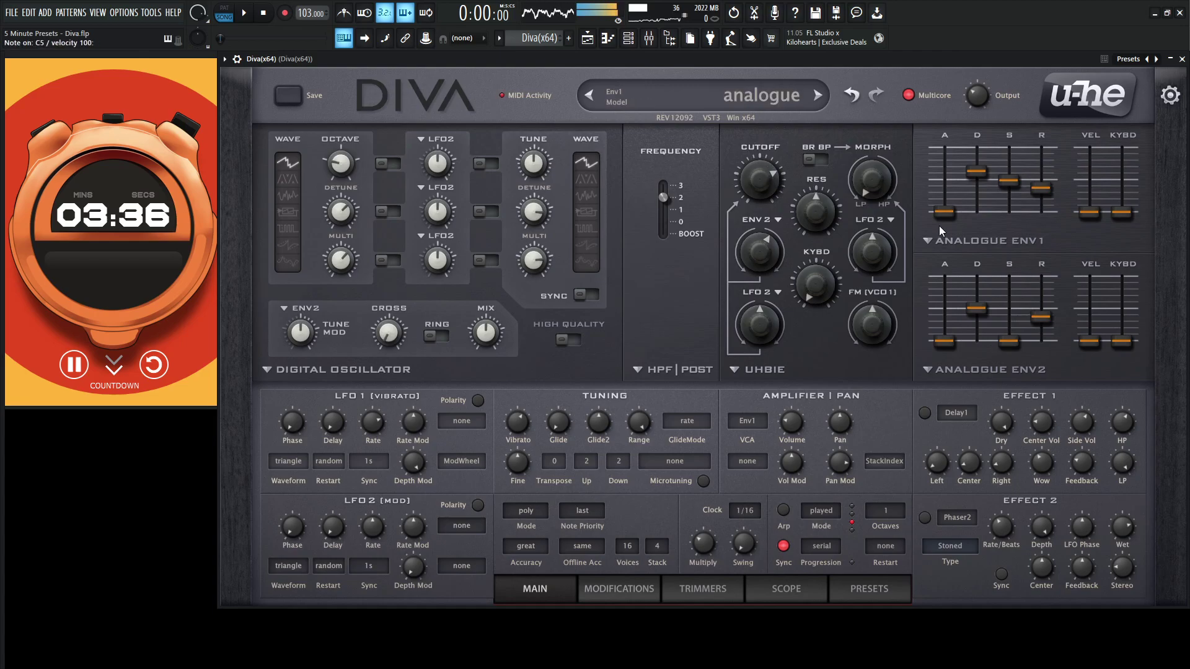
drag(1009, 337, 1043, 313)
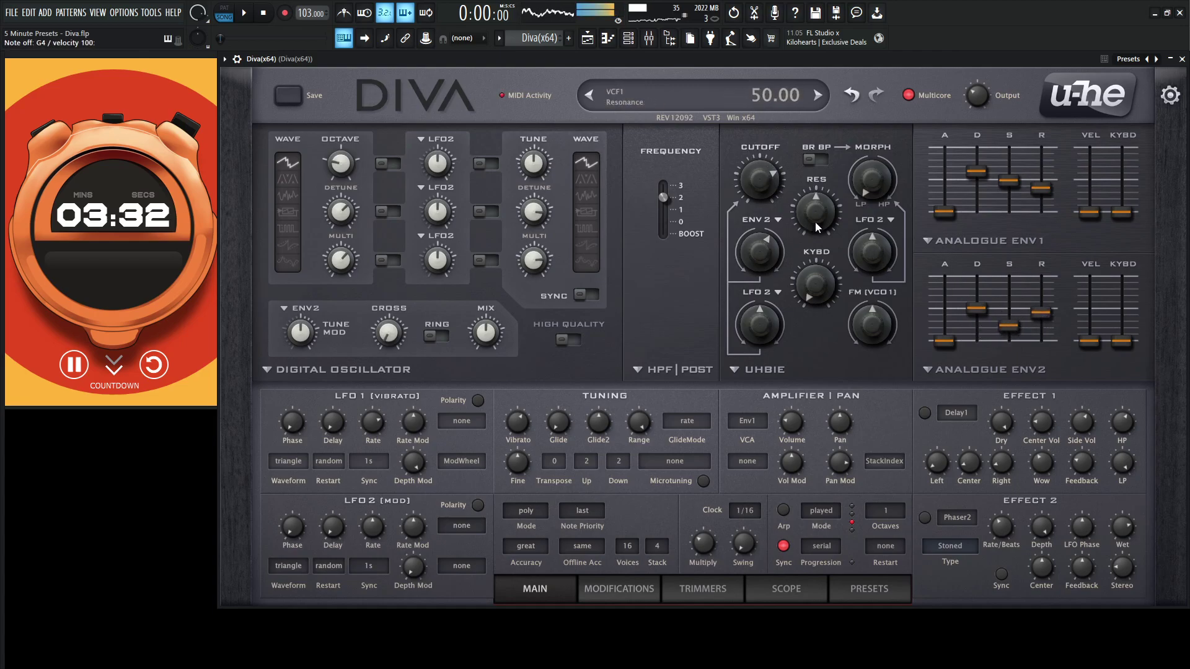
drag(817, 280, 822, 250)
Shorten Env2 decay to about 38 and lower the filter cutoff to 108.50, then open the Trimmers page.
scroll(813, 211, up, 3)
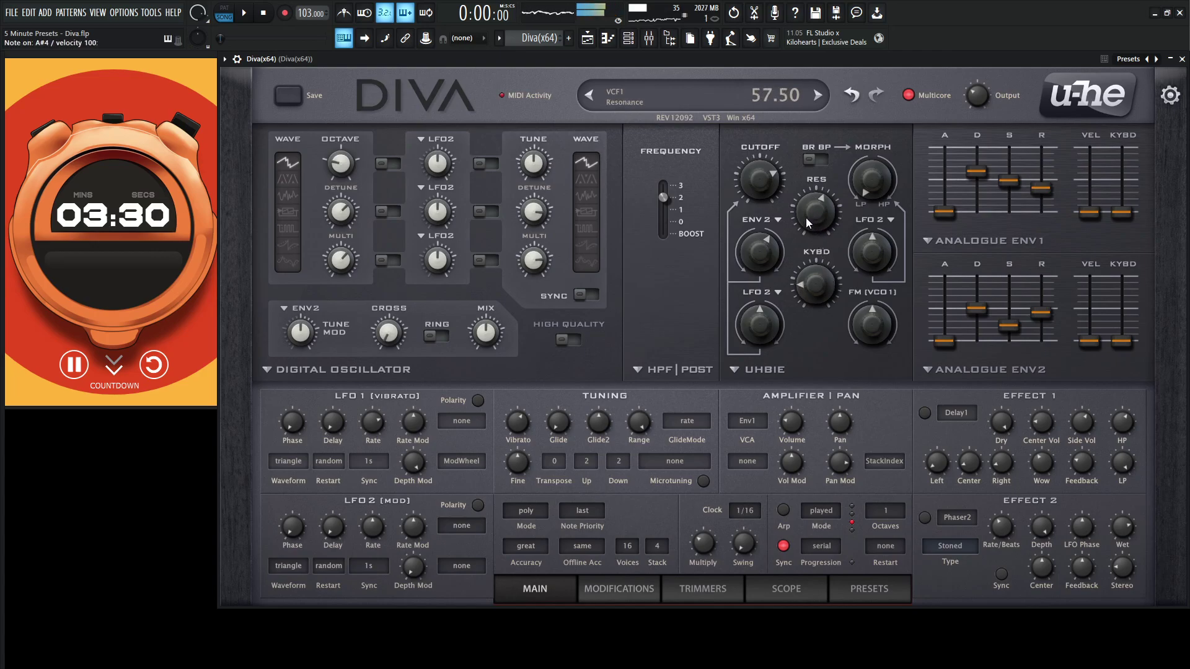
scroll(761, 182, up, 3)
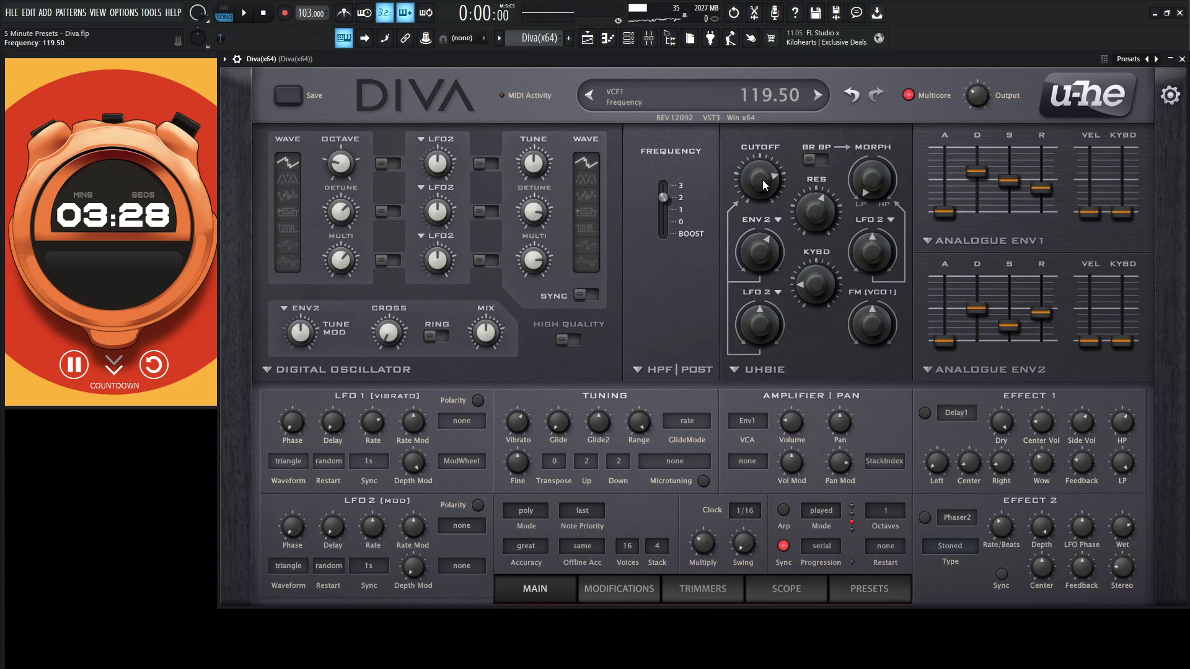
scroll(765, 243, up, 4)
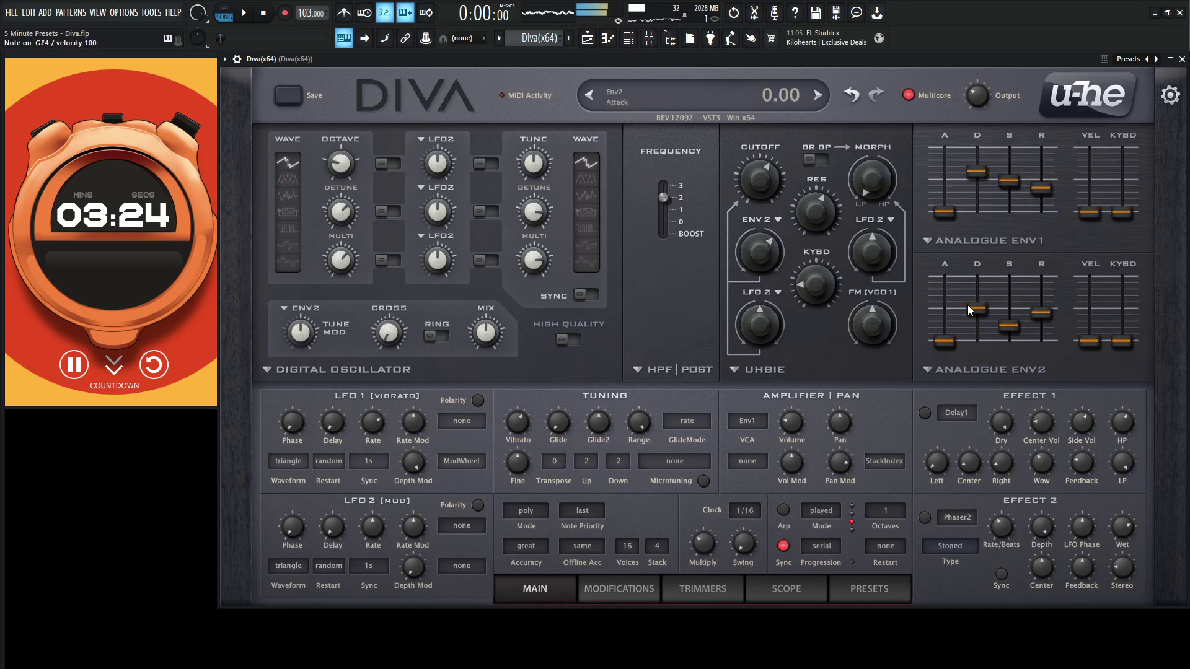
drag(975, 308, 1006, 318)
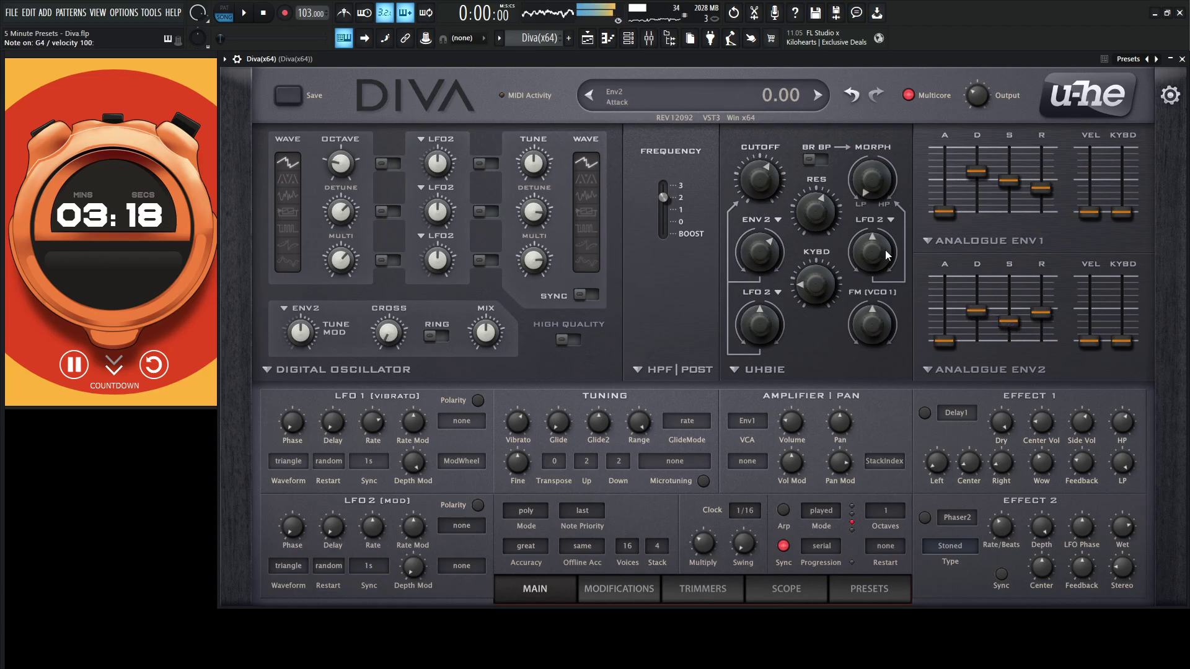
drag(767, 188, 765, 176)
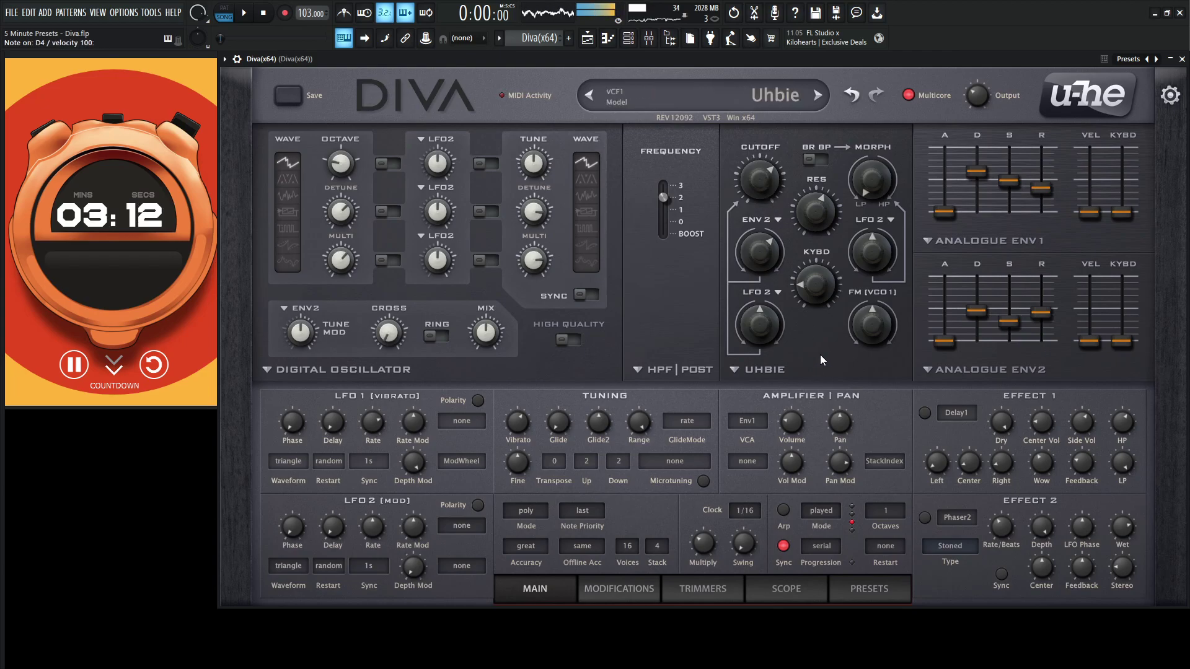
click(709, 587)
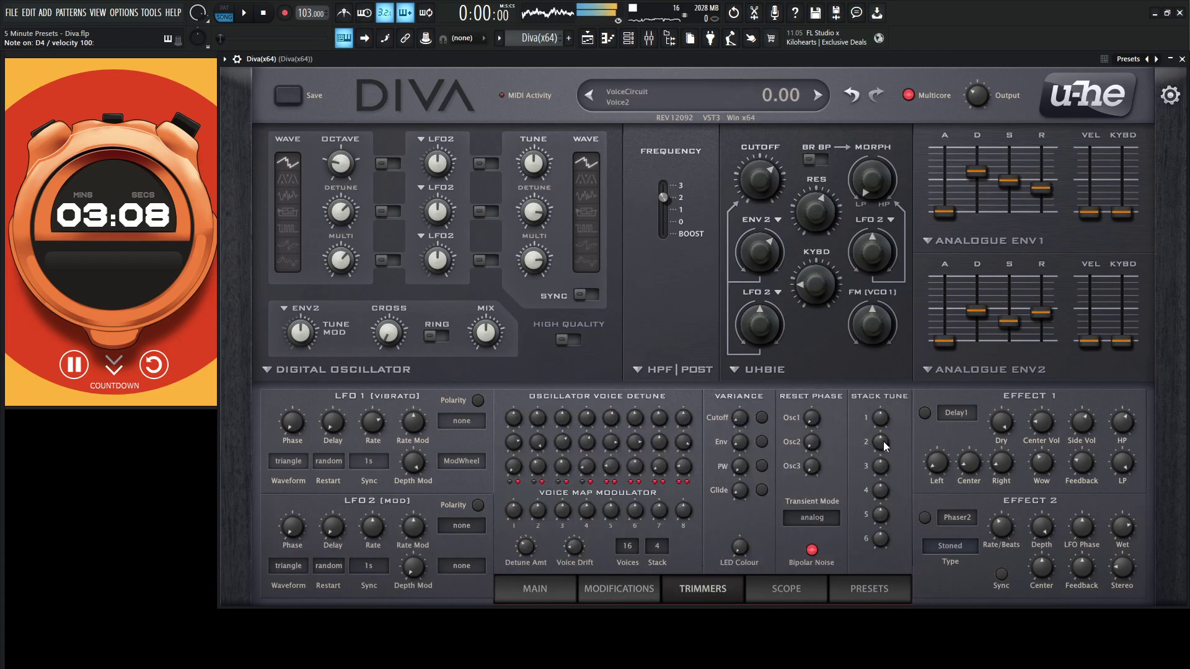
Detune the second stacked voice with Stack Tune 2 set to about 12.
drag(883, 442, 885, 392)
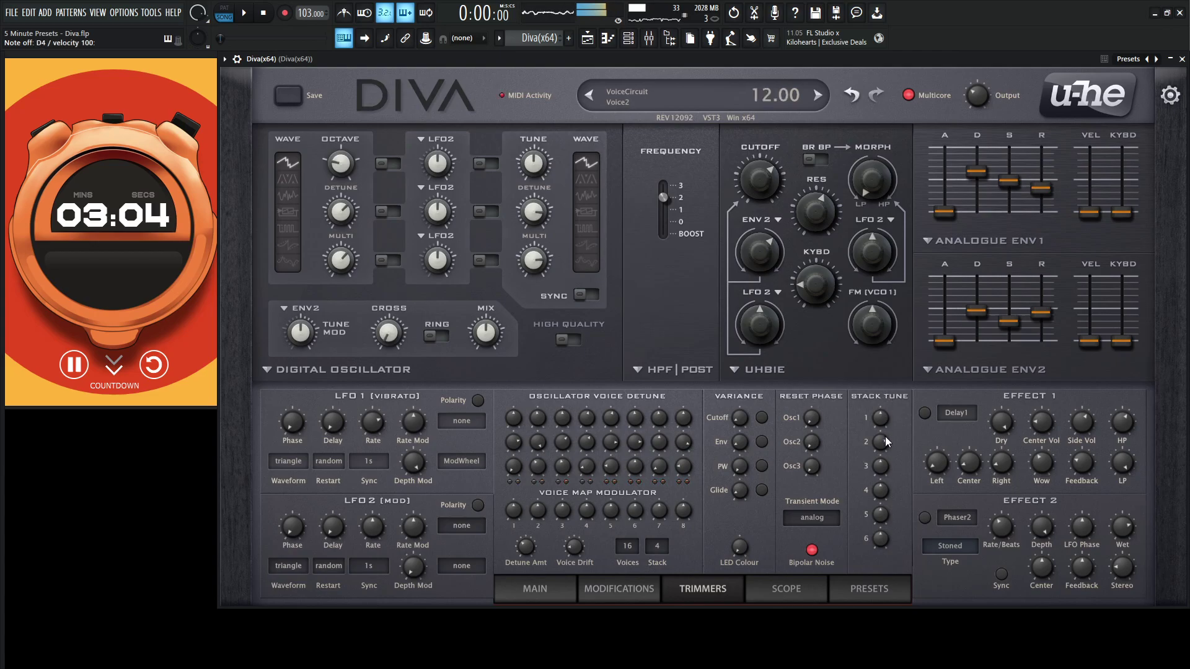
drag(883, 437, 883, 430)
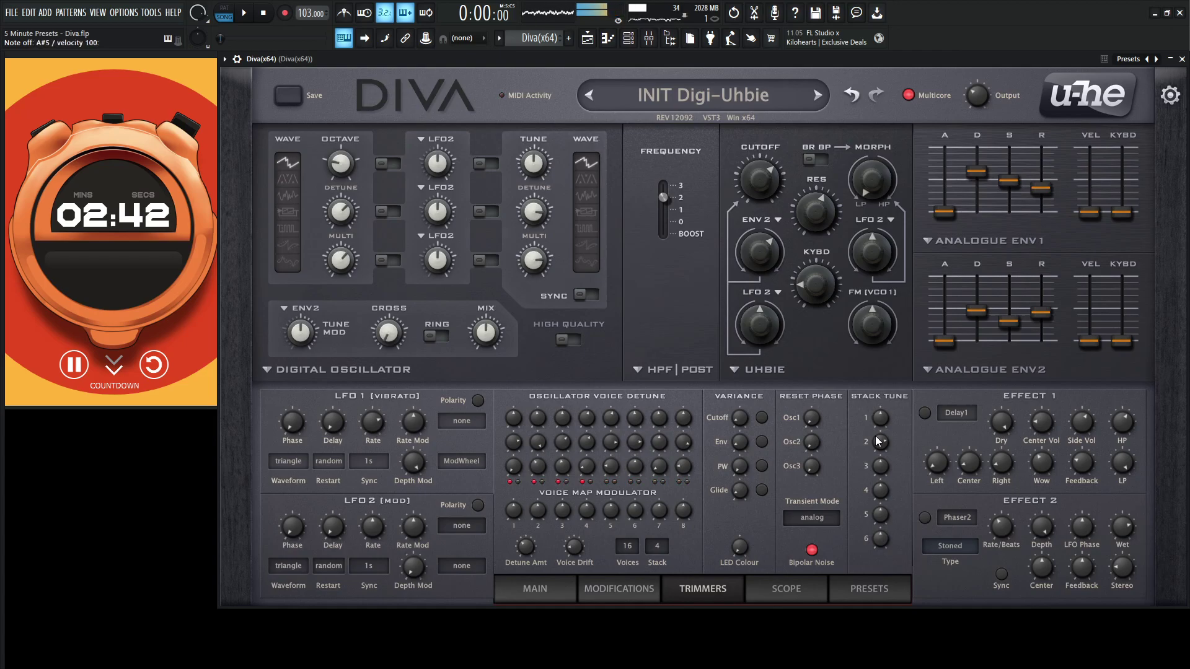
Switch Effect 1 to Chorus1, lower its depth to 27.5, and audition the patch with playback.
click(961, 415)
click(993, 428)
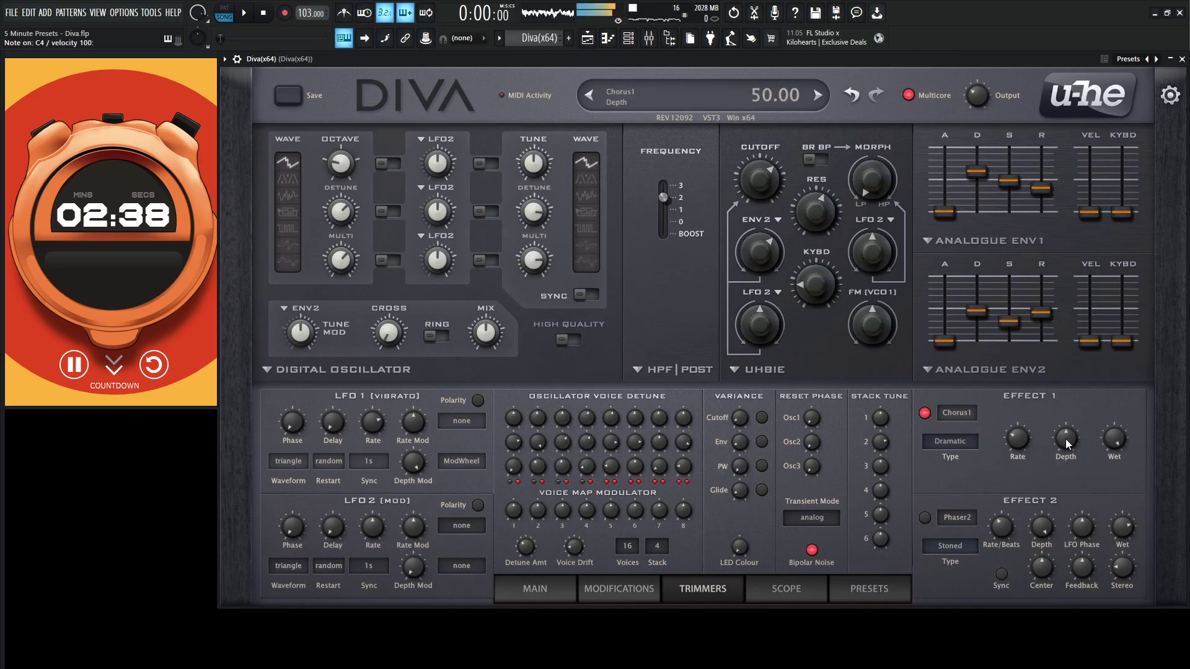
drag(1065, 438, 1111, 495)
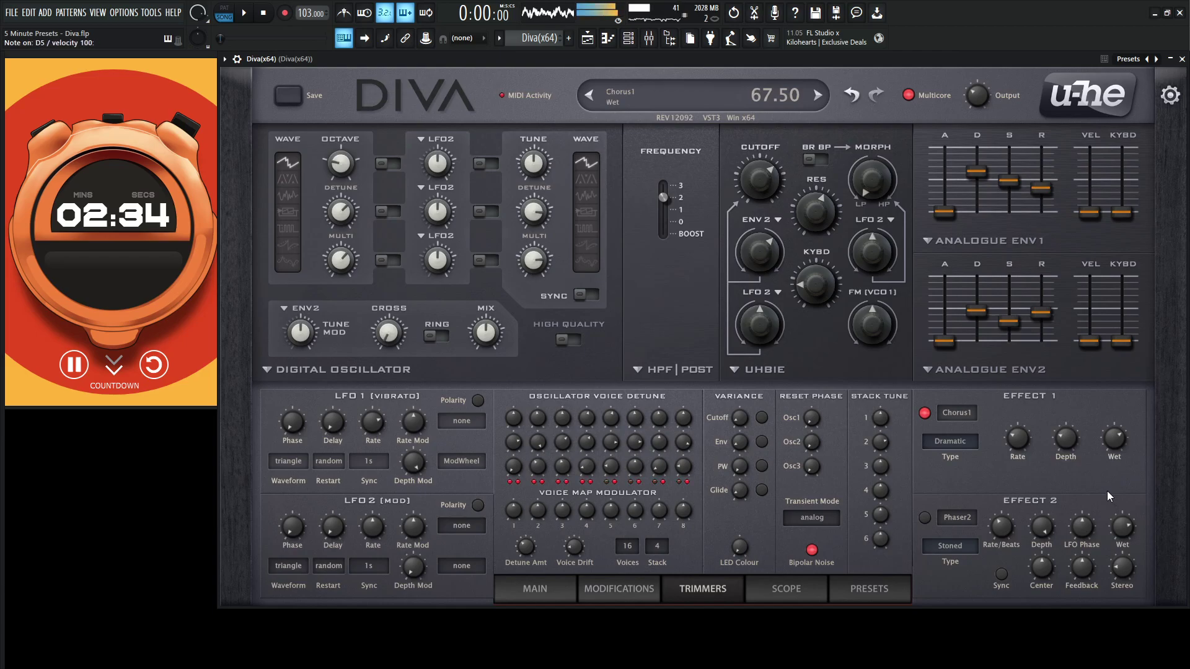
key(space)
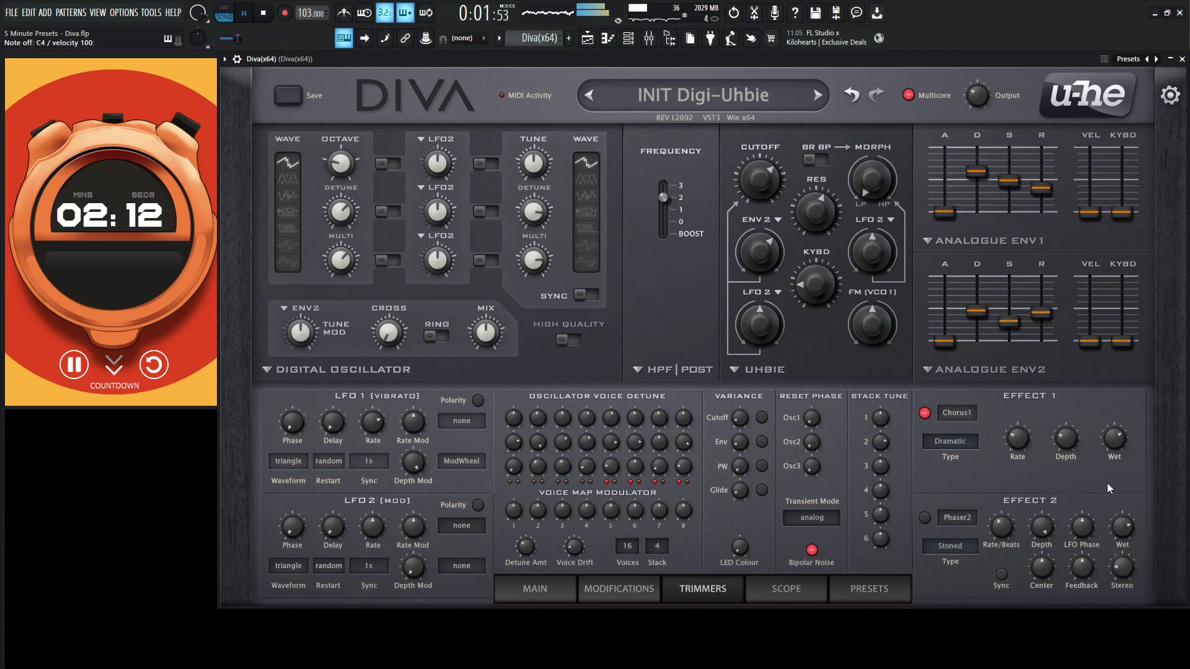
key(space)
Switch Effect 2 to Delay2 with low-pass 80 and right delay 3.00, then play a test note.
click(958, 517)
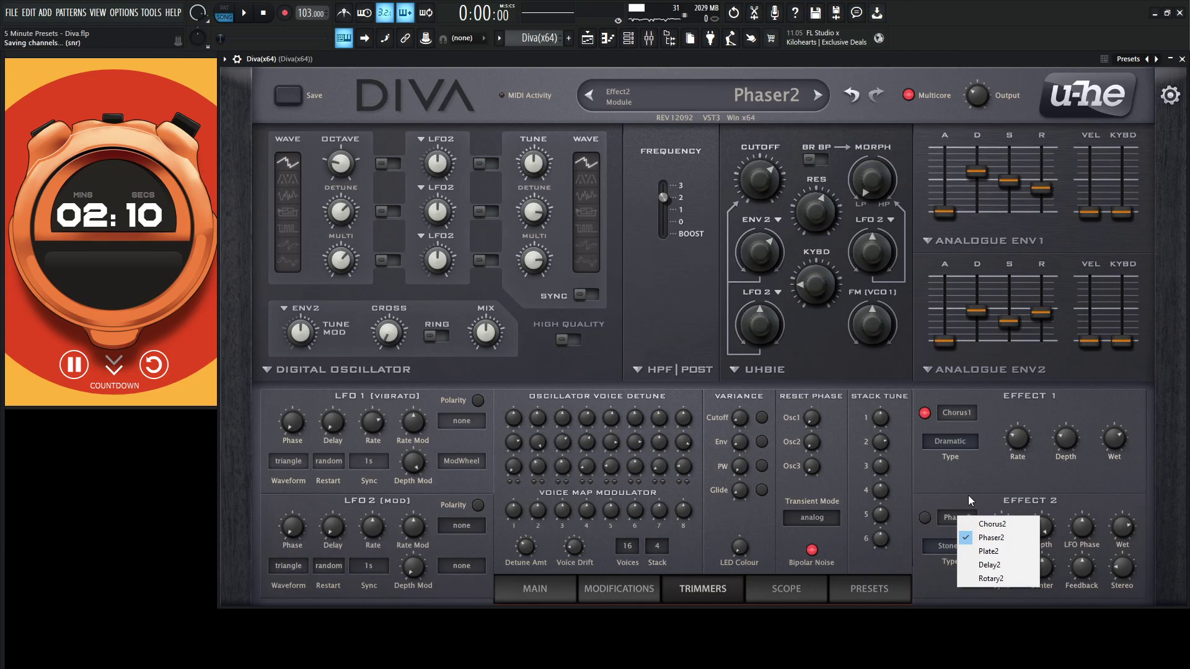
click(1007, 563)
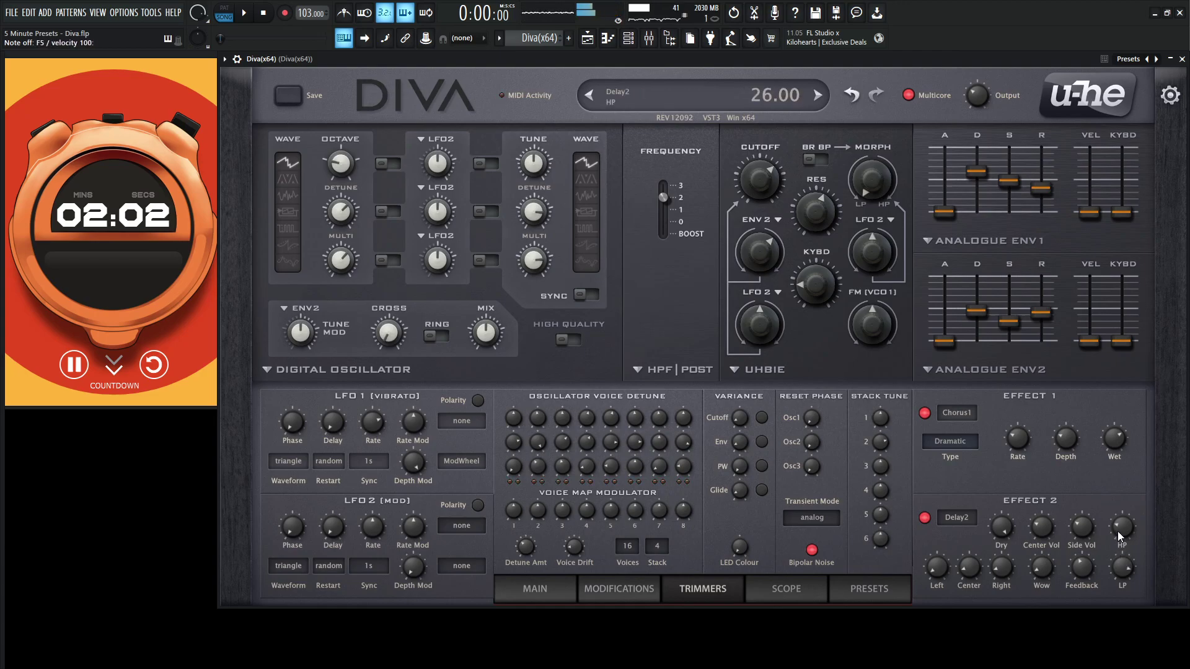
drag(1122, 565, 1124, 573)
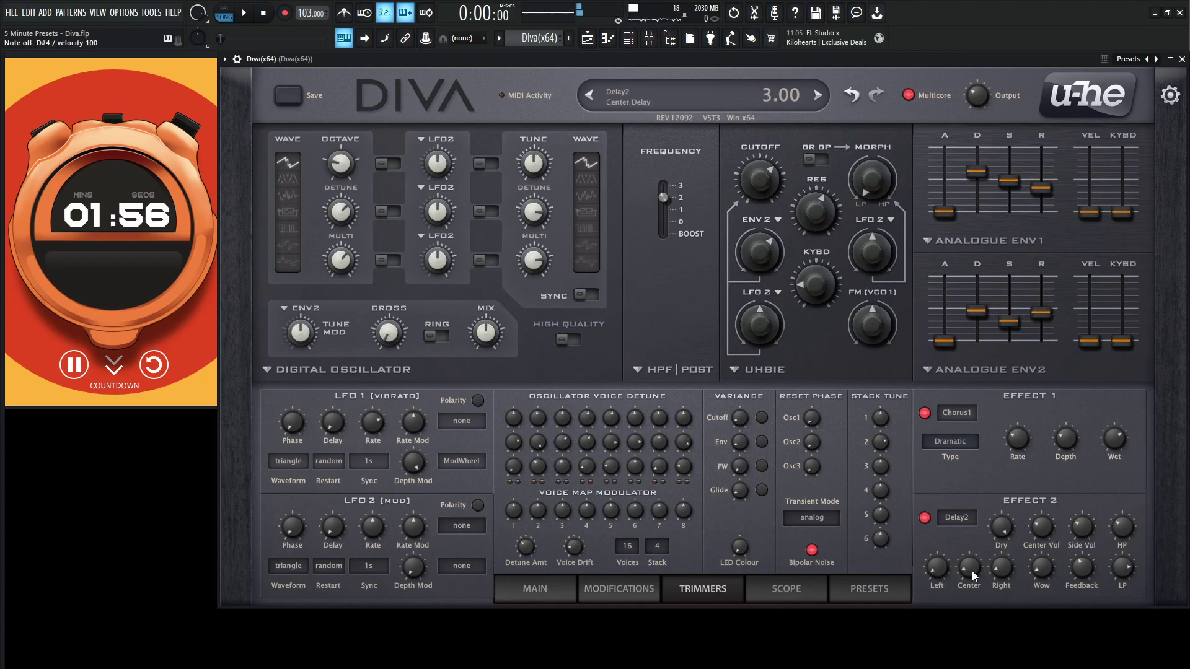
scroll(969, 567, up, 5)
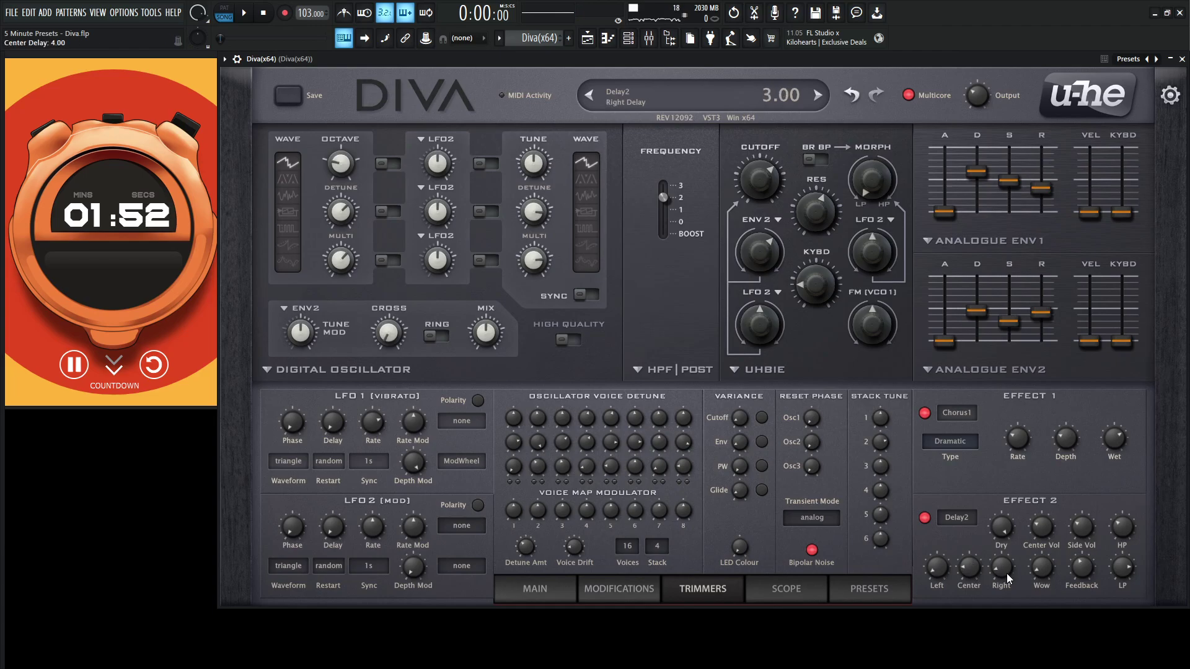
key(z)
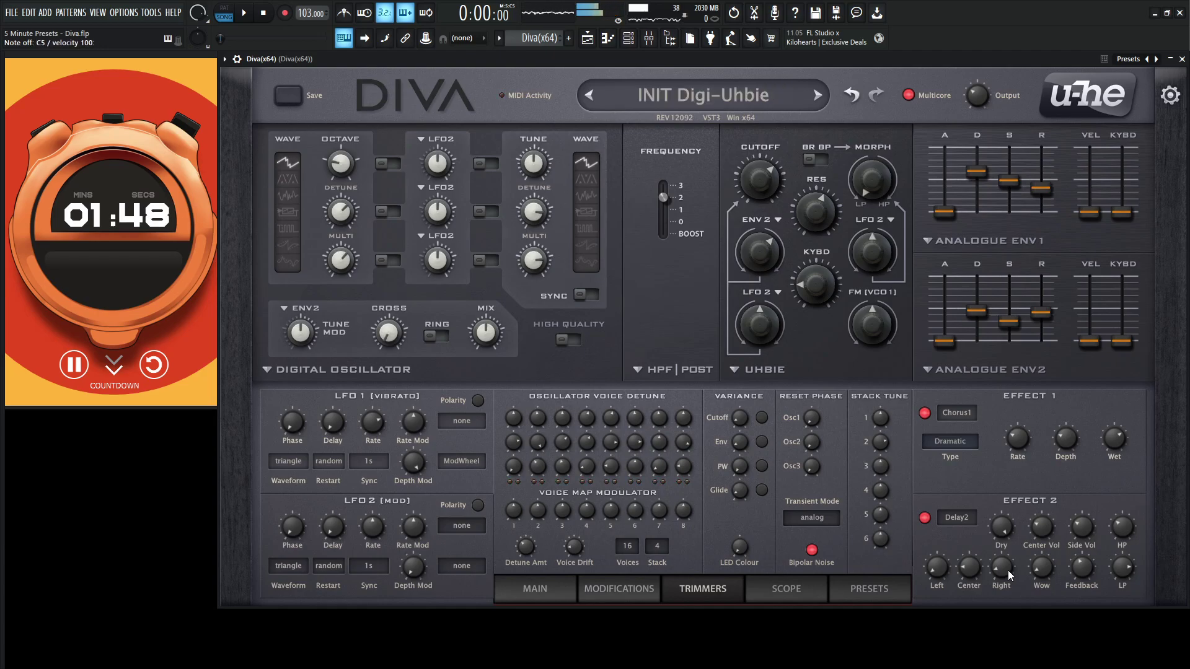
Nudge cutoff to 116 during playback, raise key tracking to 36, and set Env1 release to 33.
key(space)
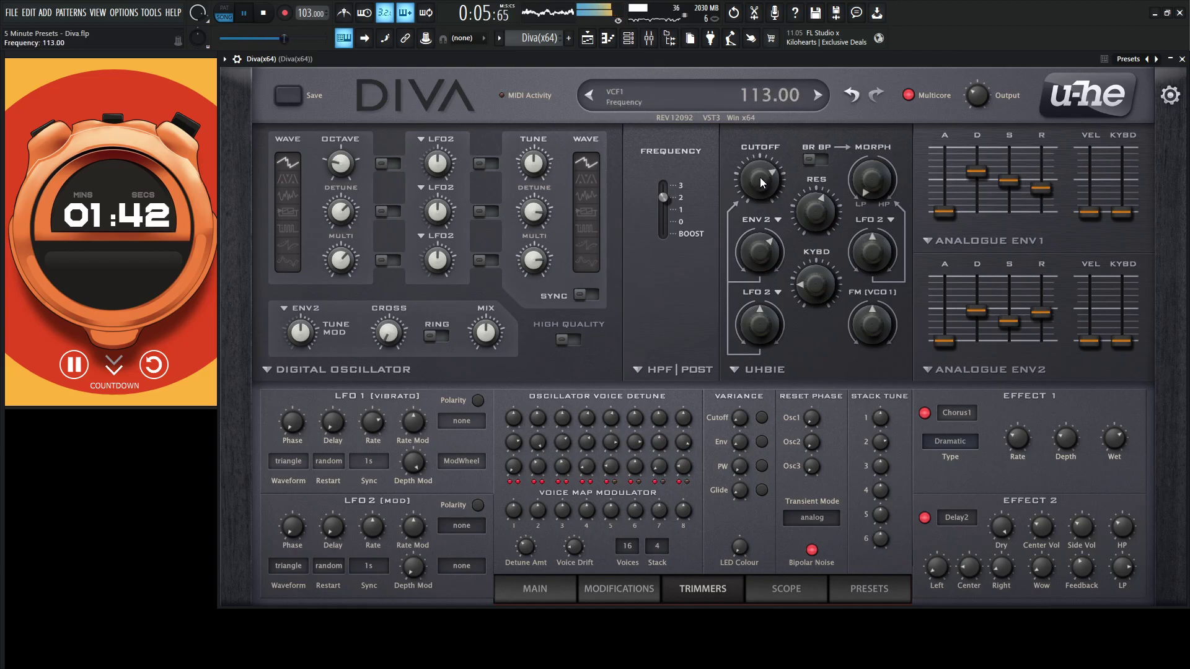
scroll(760, 177, up, 3)
key(space)
drag(813, 283, 816, 257)
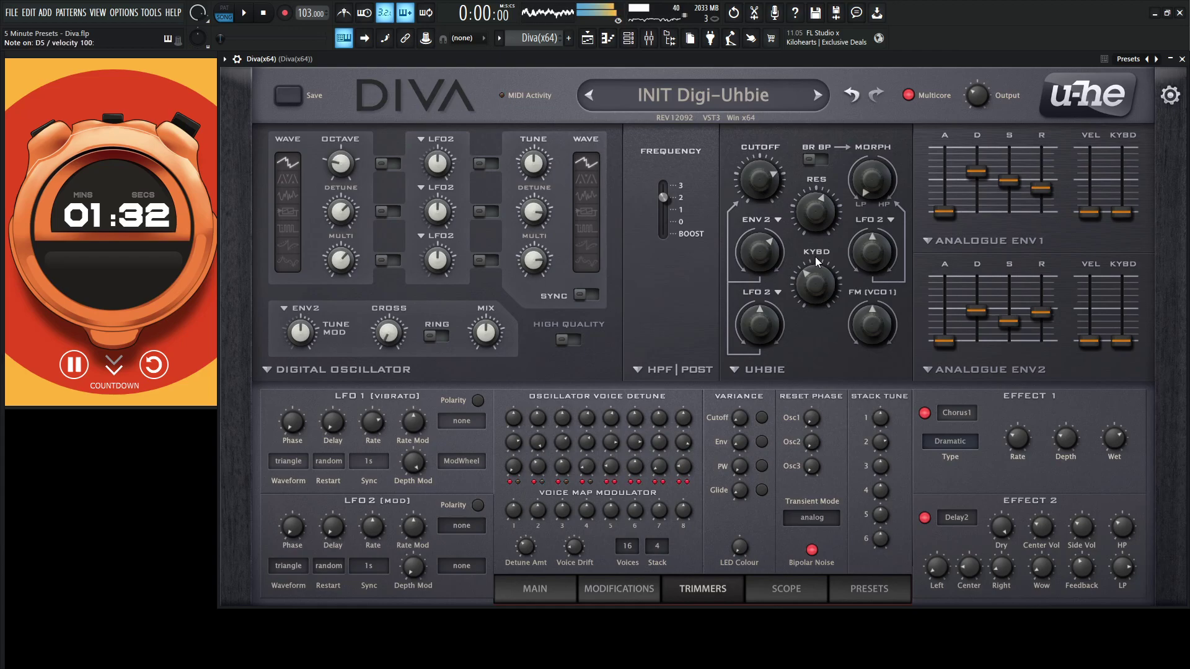
drag(1041, 188, 1038, 191)
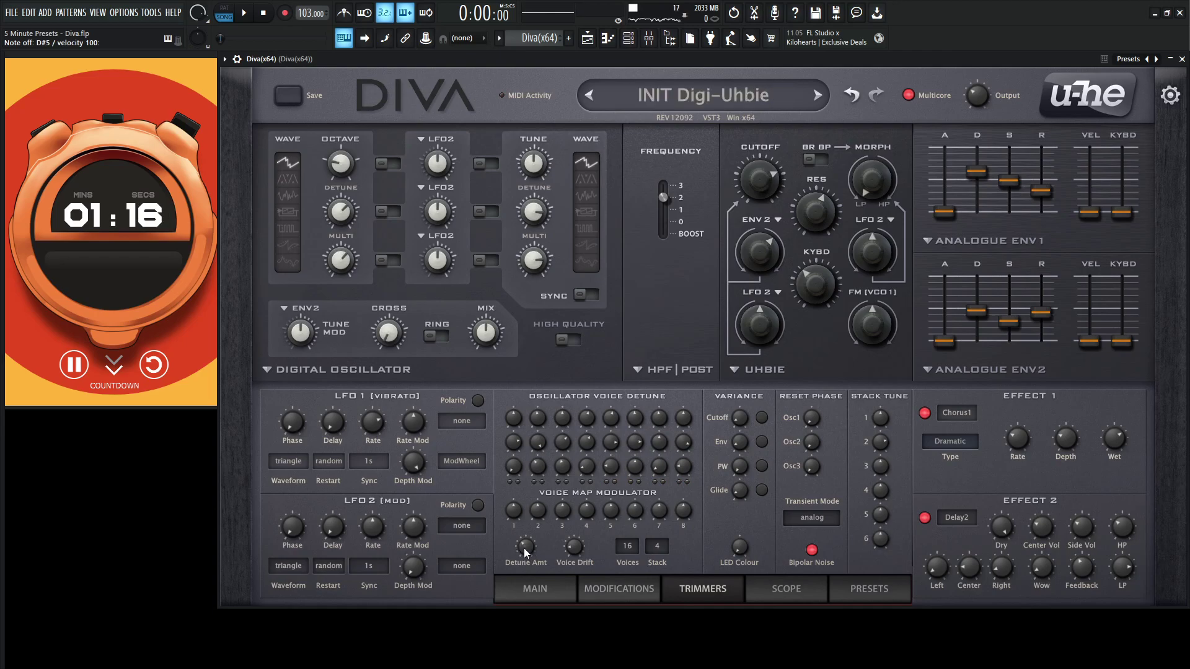
Raise Detune Amt to 45 and Voice Drift to about 67 on the Trimmers page.
drag(526, 551, 530, 537)
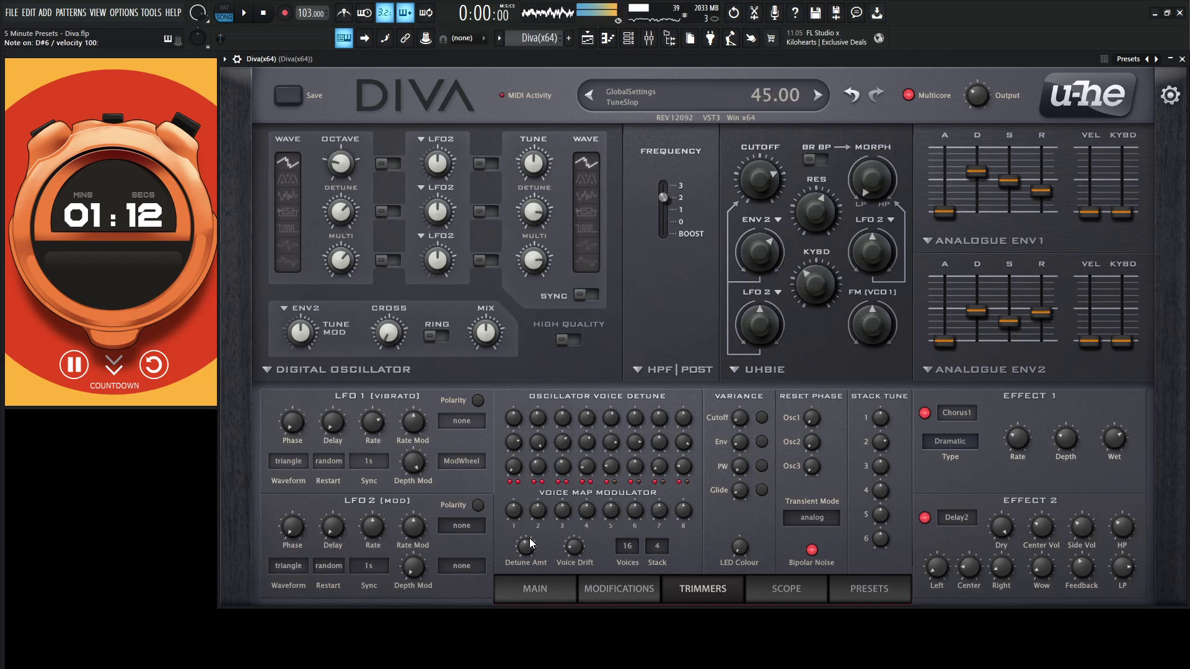
mouse_move(581, 556)
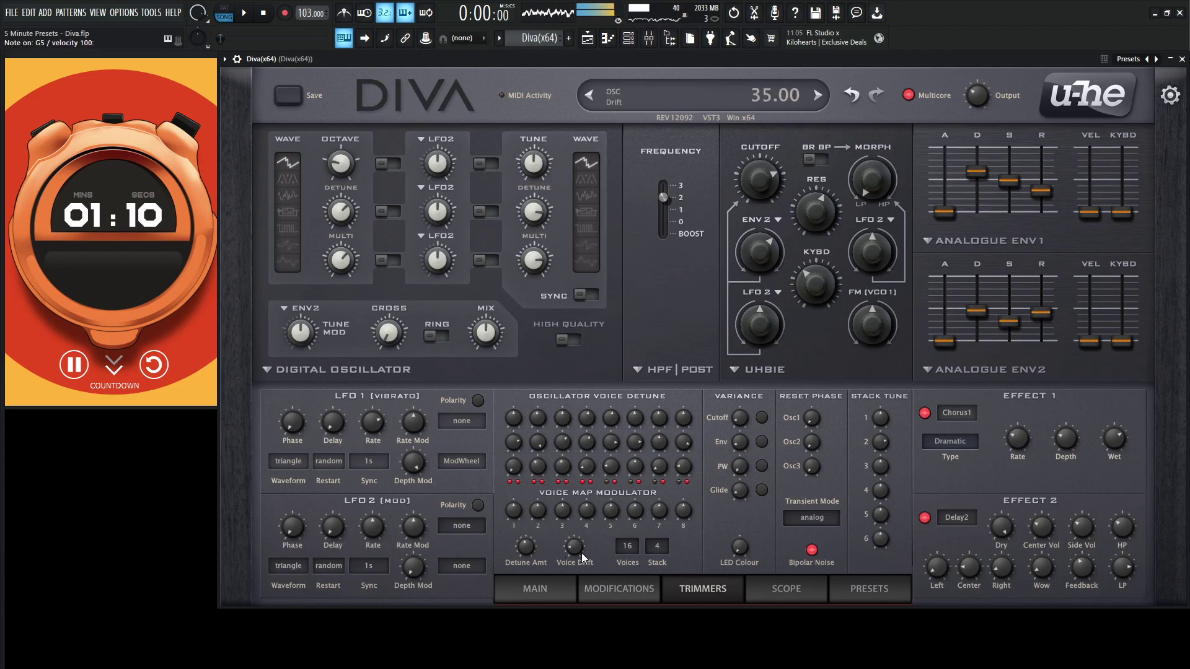
mouse_move(574, 549)
mouse_down()
mouse_move(575, 495)
mouse_move(577, 547)
mouse_up()
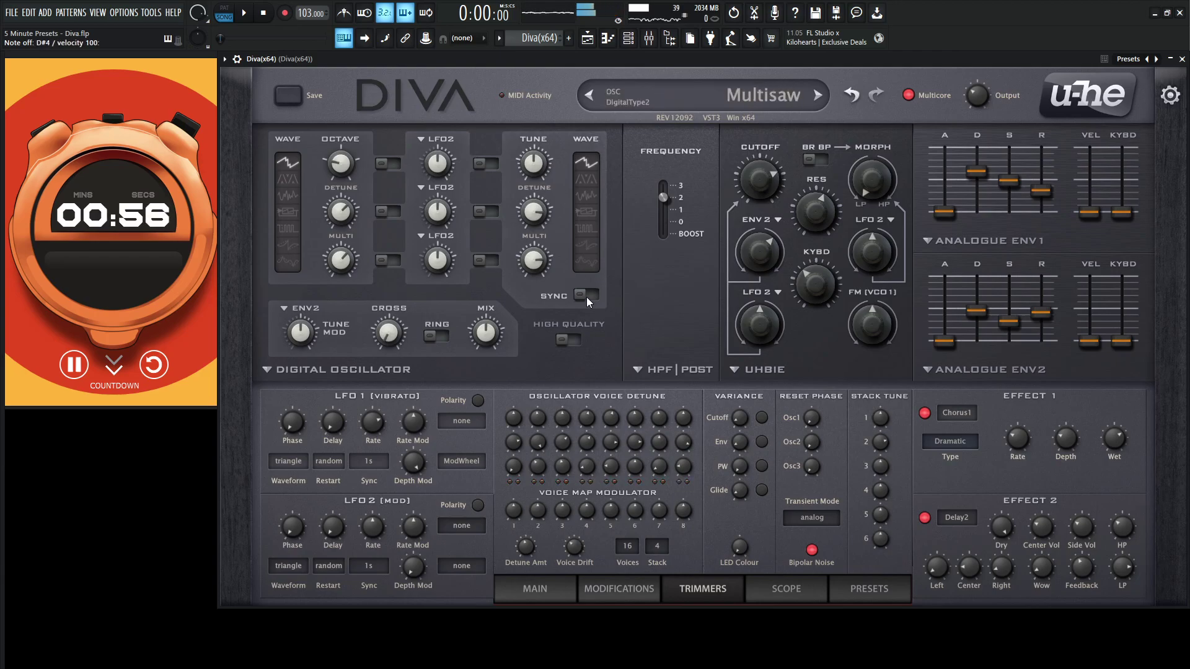
On Diva's Parametric EQ 2, cut 189 Hz by 4.4 dB, boost 1373 Hz and shelve up the highs.
key(F9)
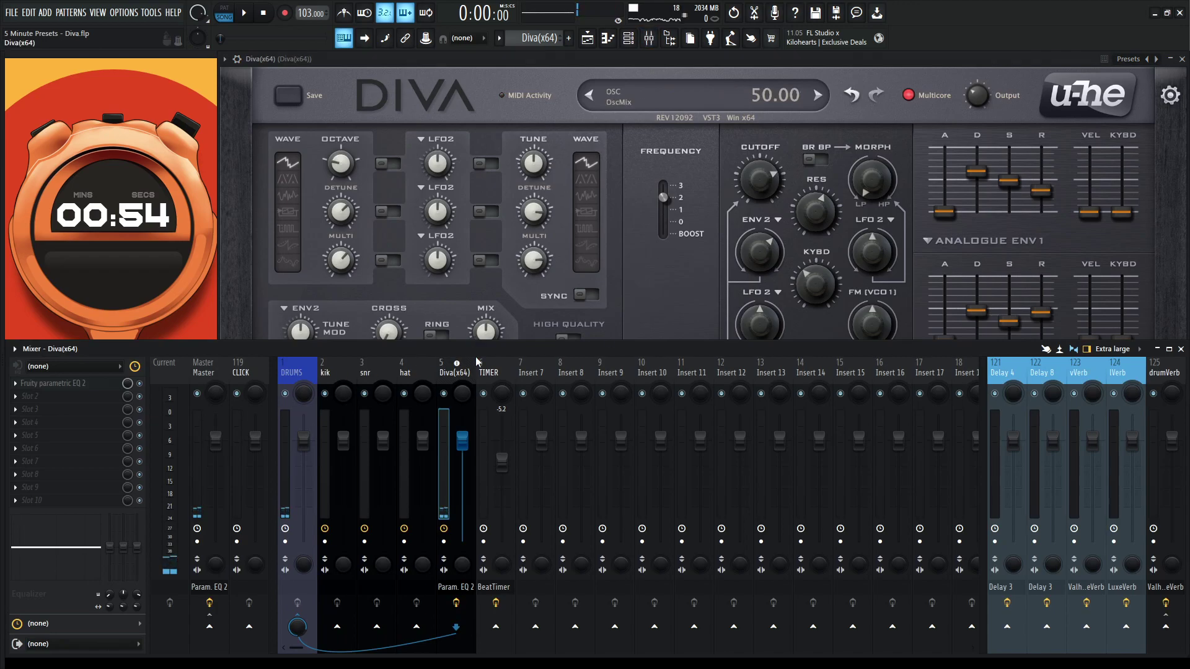
click(50, 383)
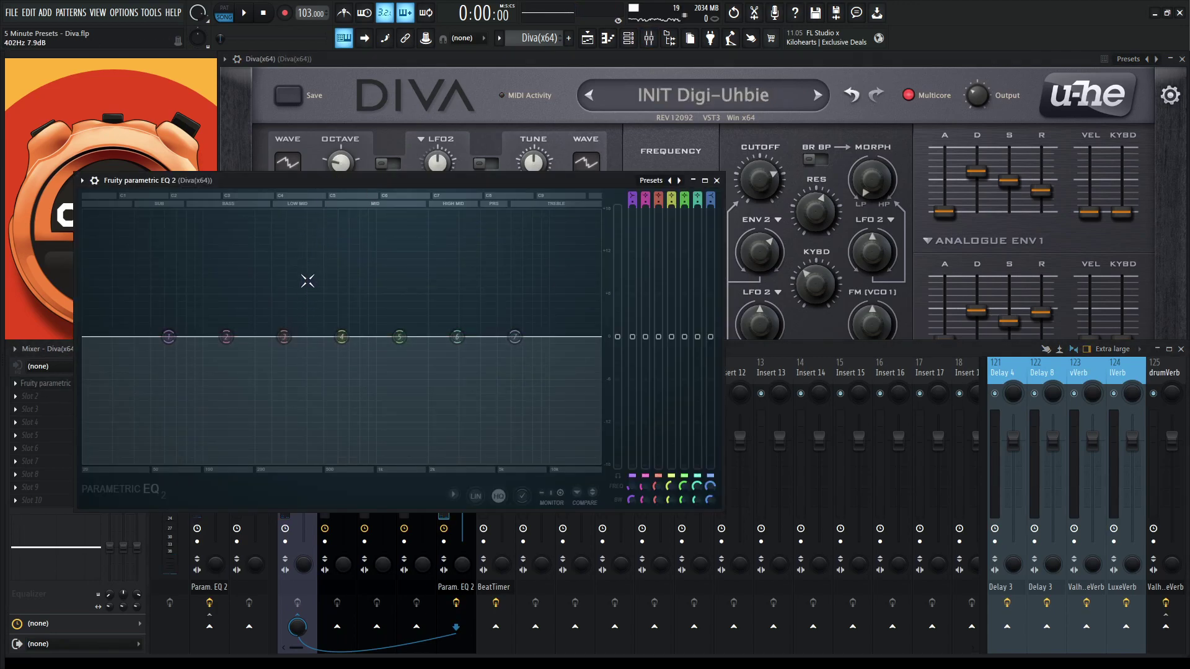
drag(284, 336, 256, 261)
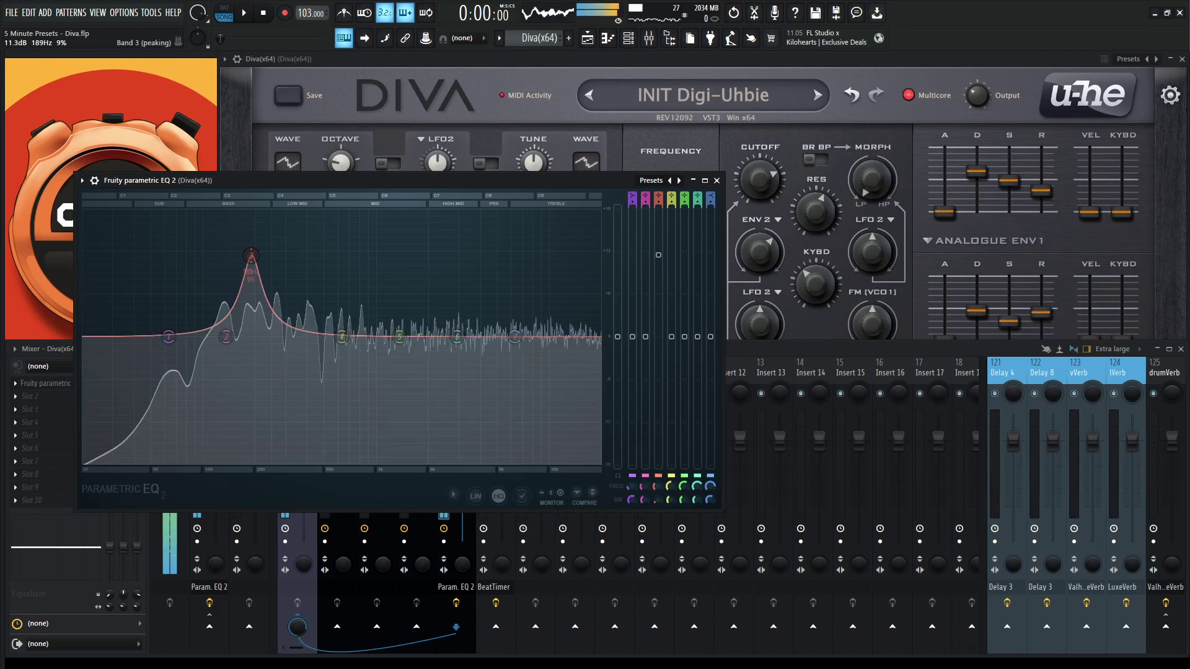
drag(658, 254, 658, 367)
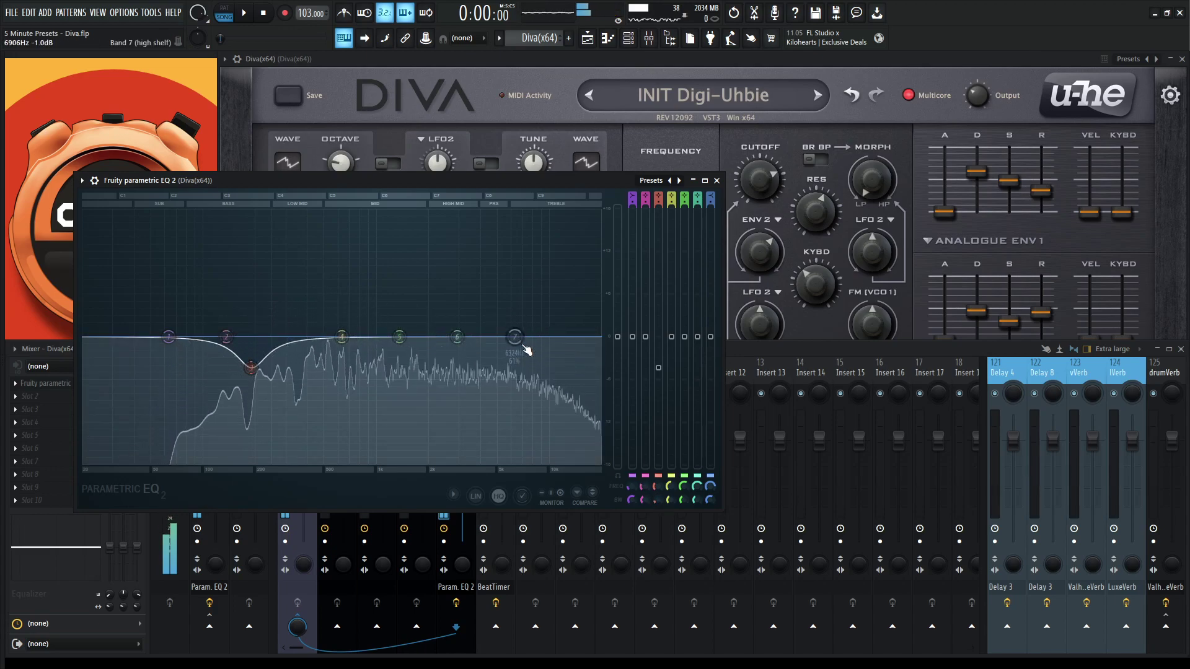
drag(519, 346, 517, 346)
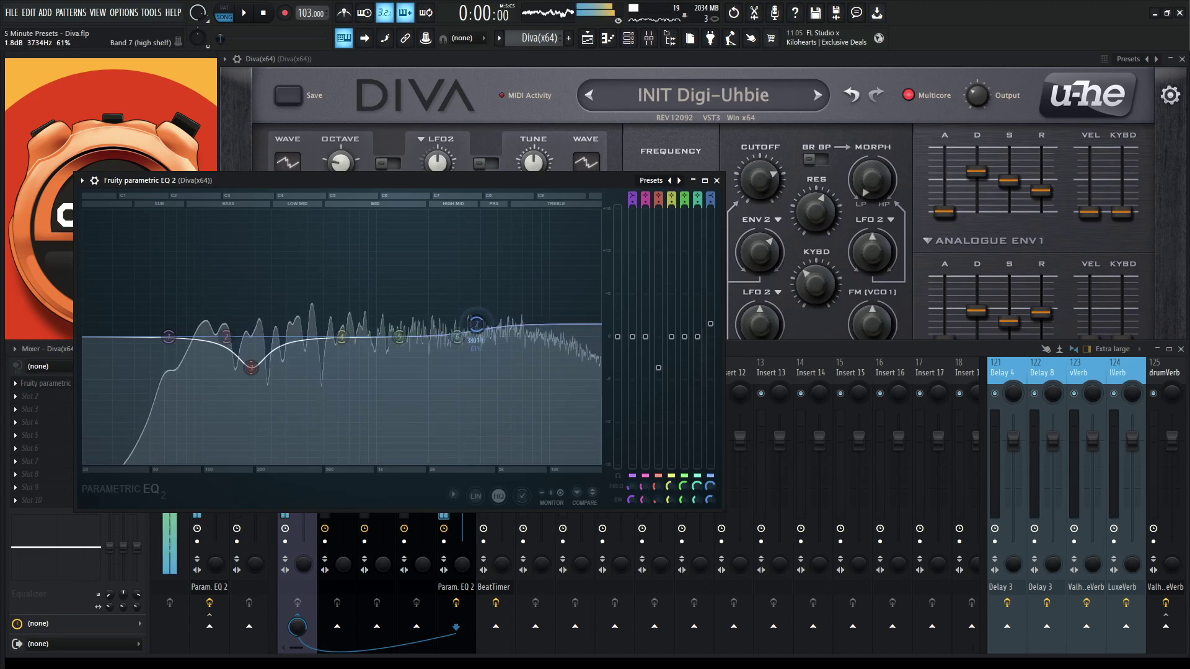
drag(426, 320, 419, 321)
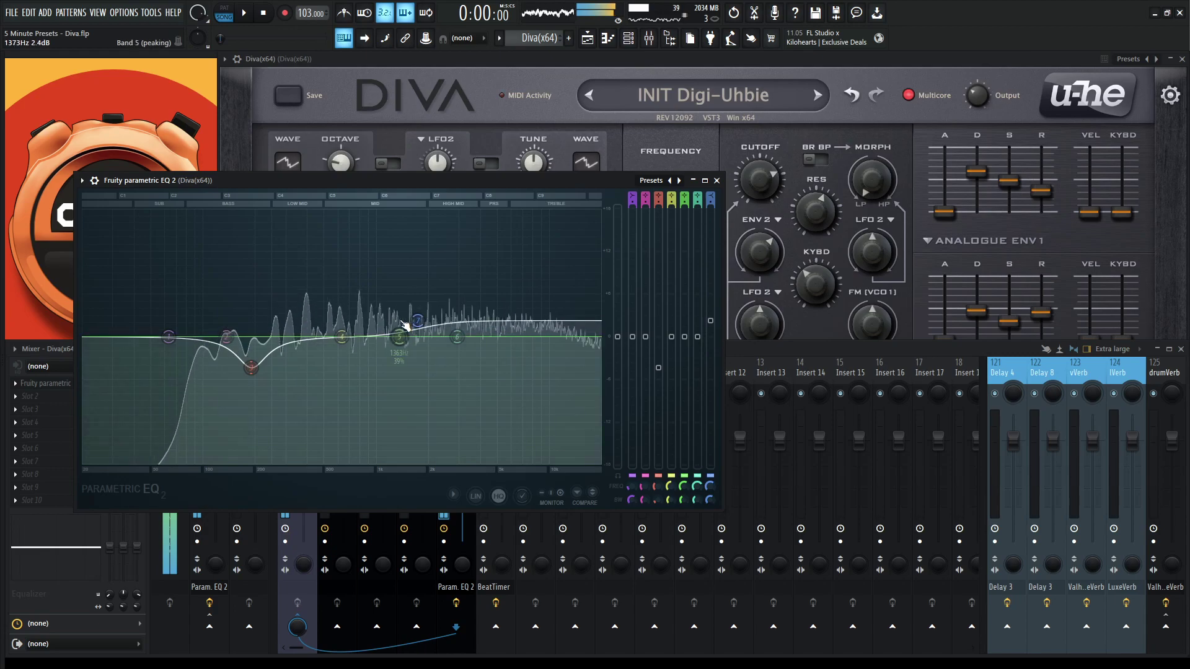
Set Diva's HPF Post to 3 and close the Parametric EQ window.
click(680, 206)
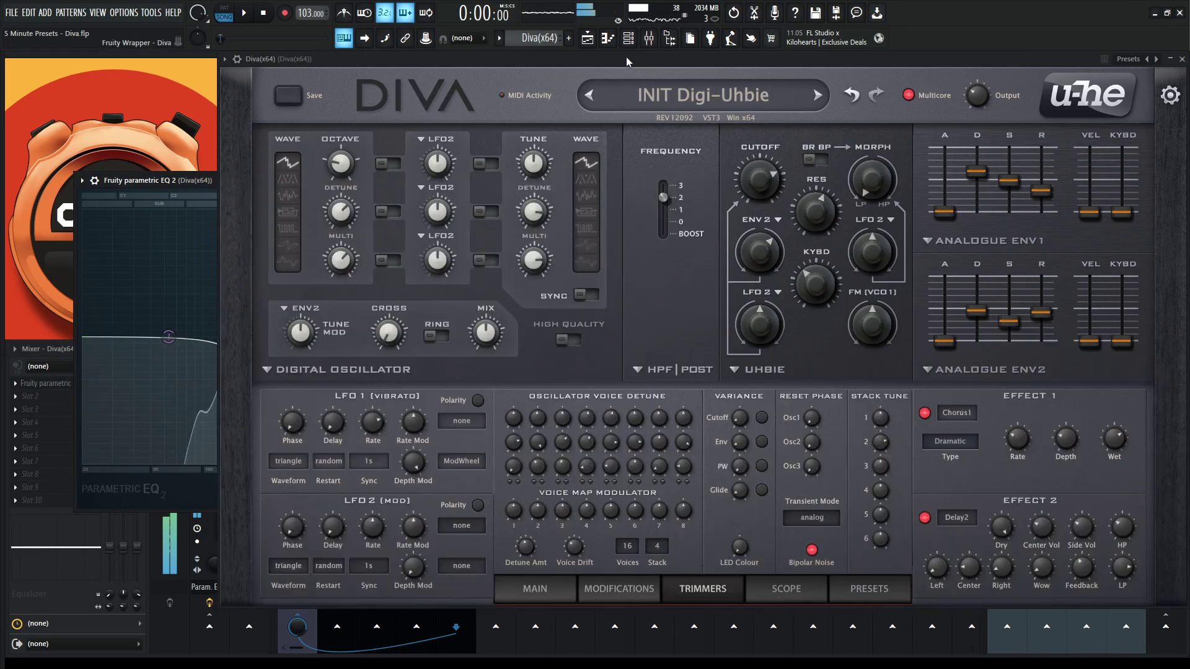
click(680, 185)
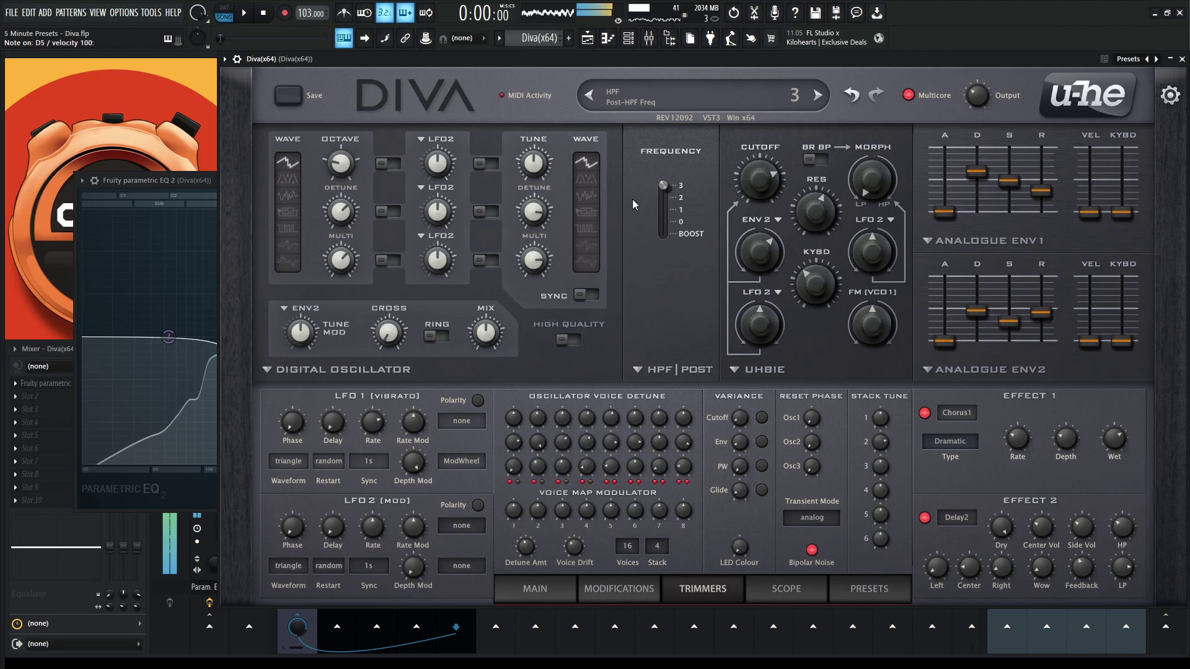
click(195, 180)
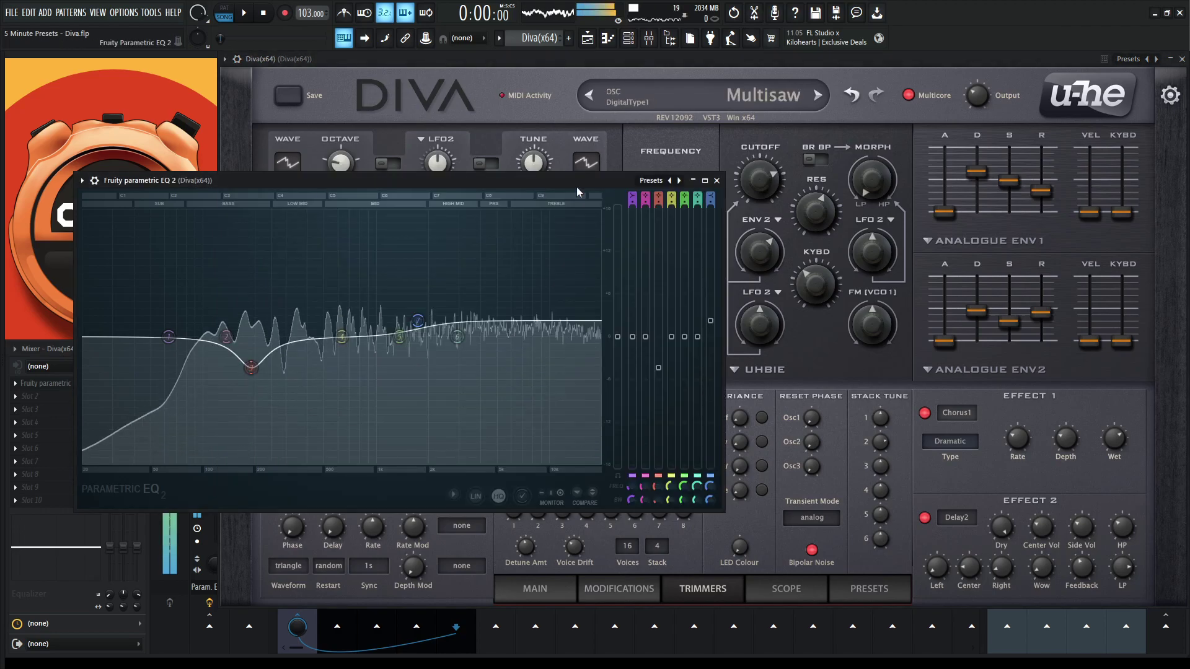
click(717, 181)
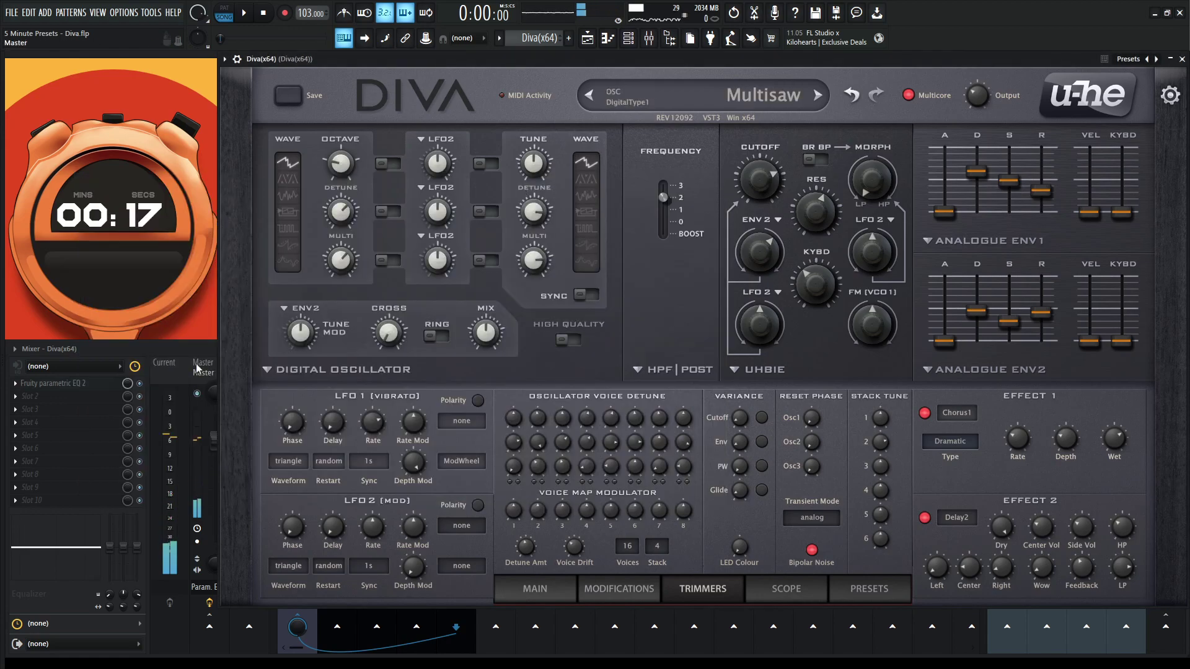
Send Diva's mixer channel to the vVerb reverb and lower Delay2 feedback to 24.50.
key(F9)
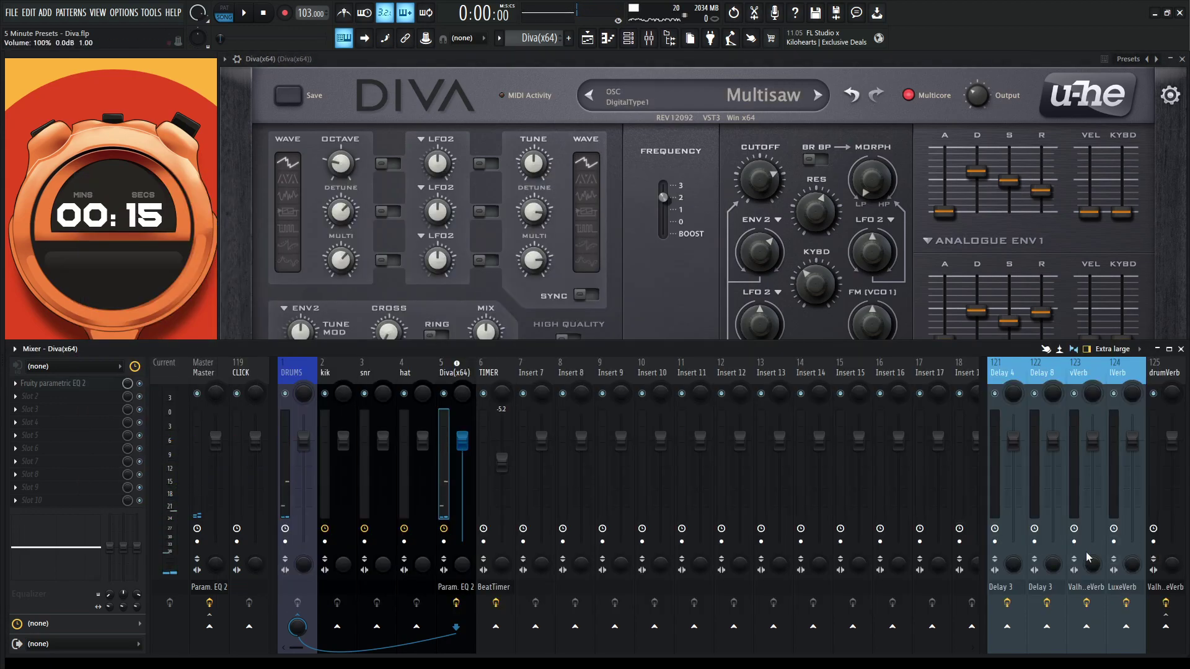
click(1086, 626)
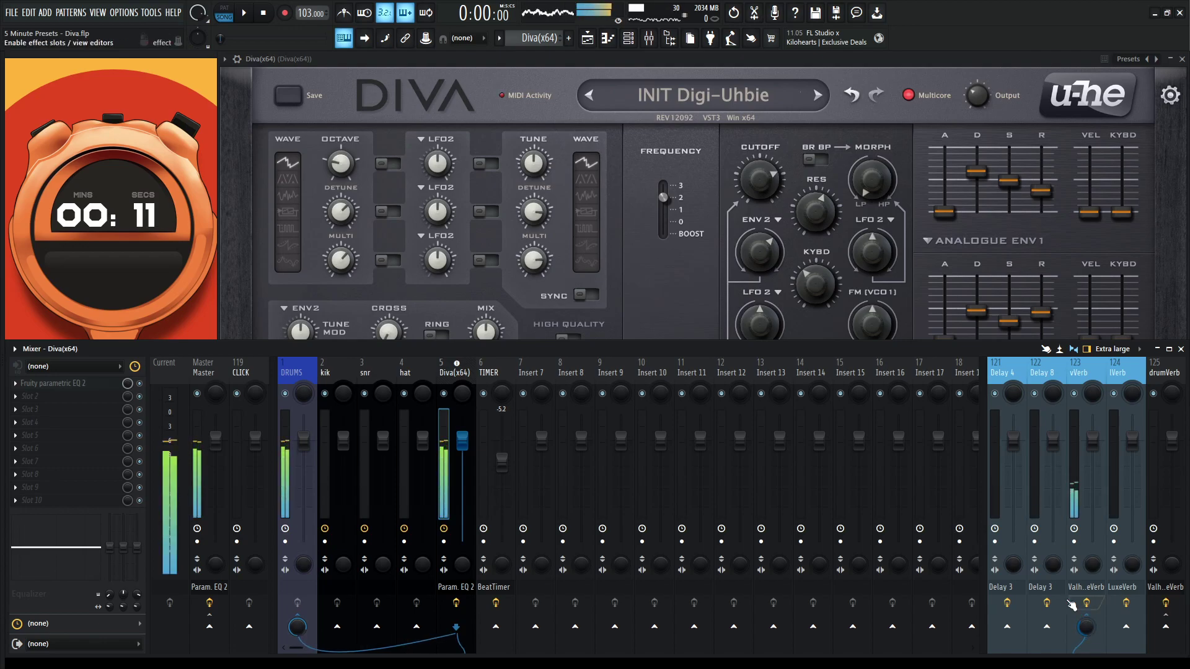
click(953, 53)
drag(1081, 567, 1129, 599)
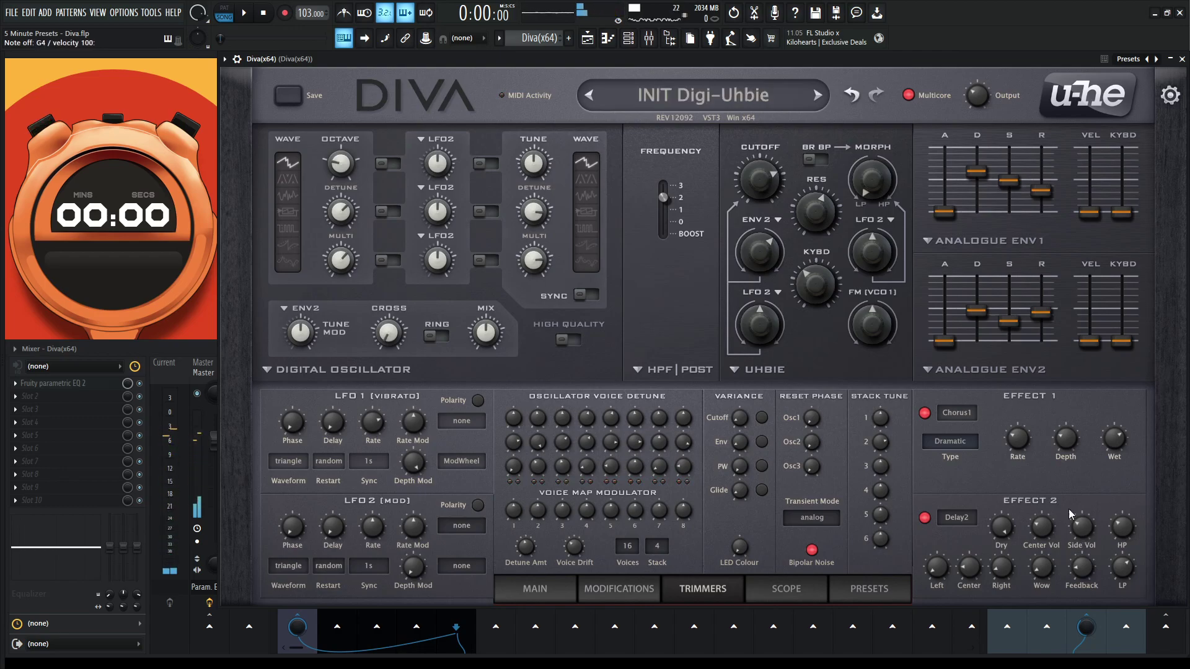
Close the mixer with F9 and start project playback to hear the Digi-Uhbie patch.
click(158, 349)
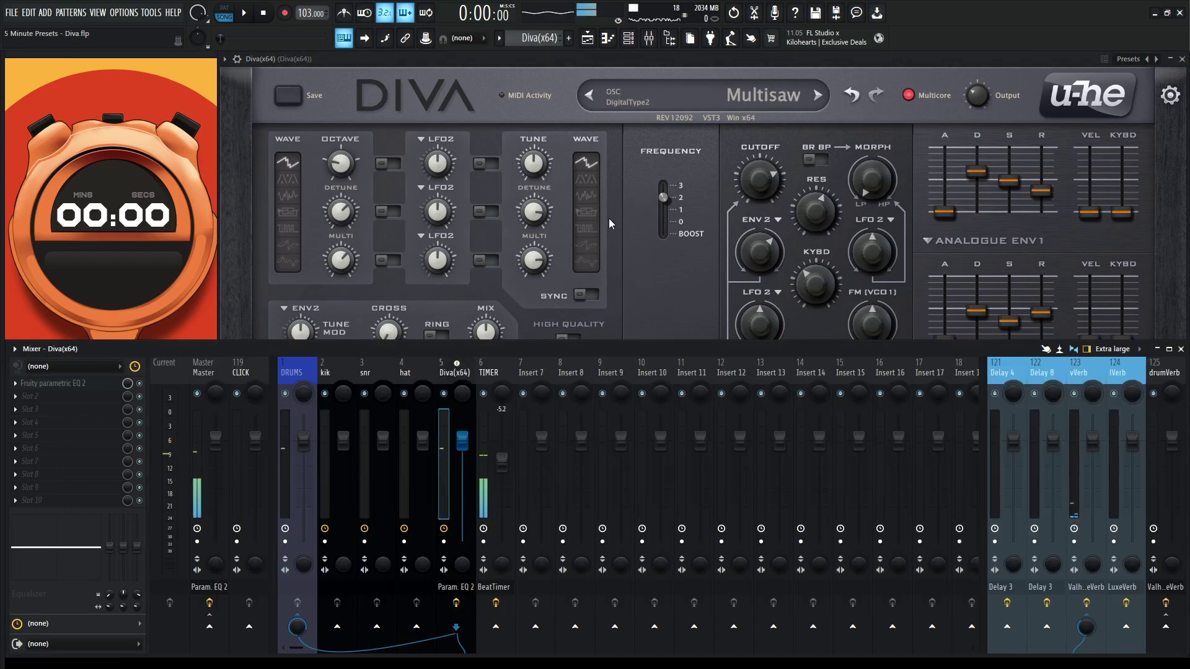
key(F9)
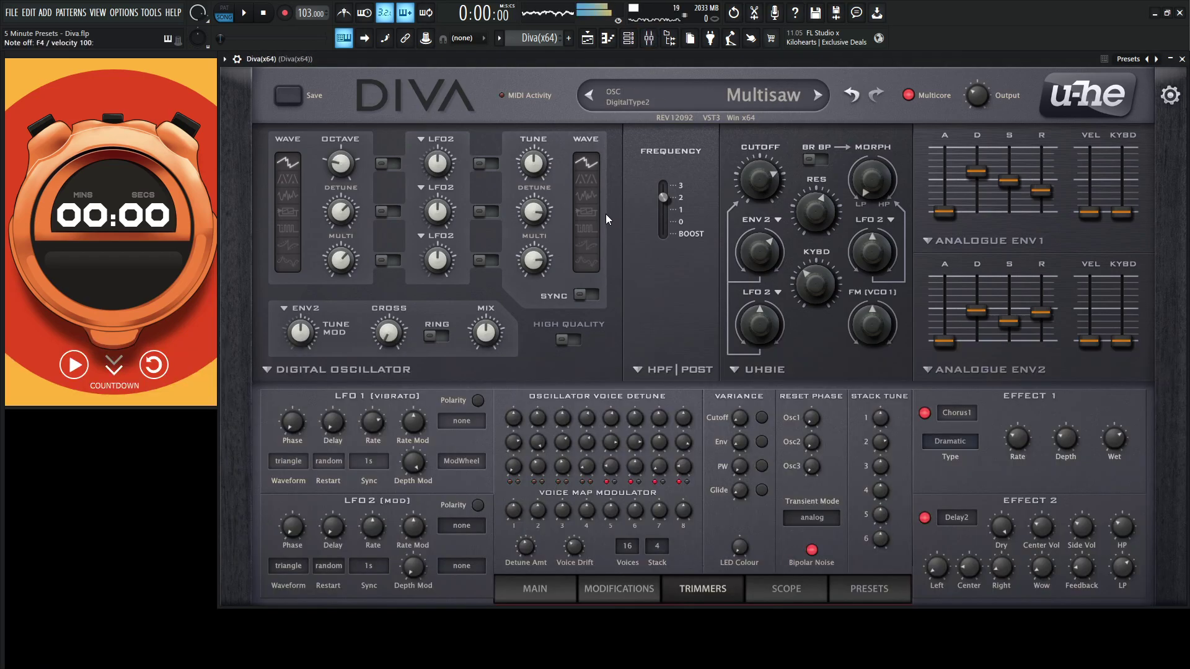
key(space)
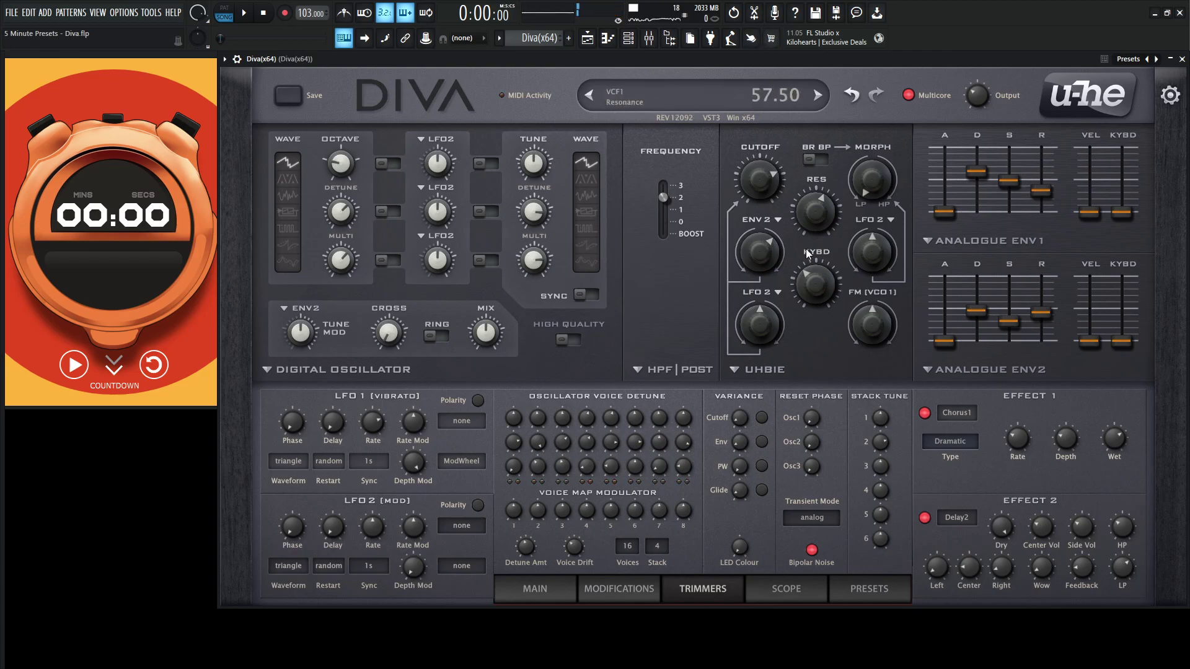
On Diva's MAIN page, turn on the arpeggiator with a 2-octave range and play it back.
click(545, 590)
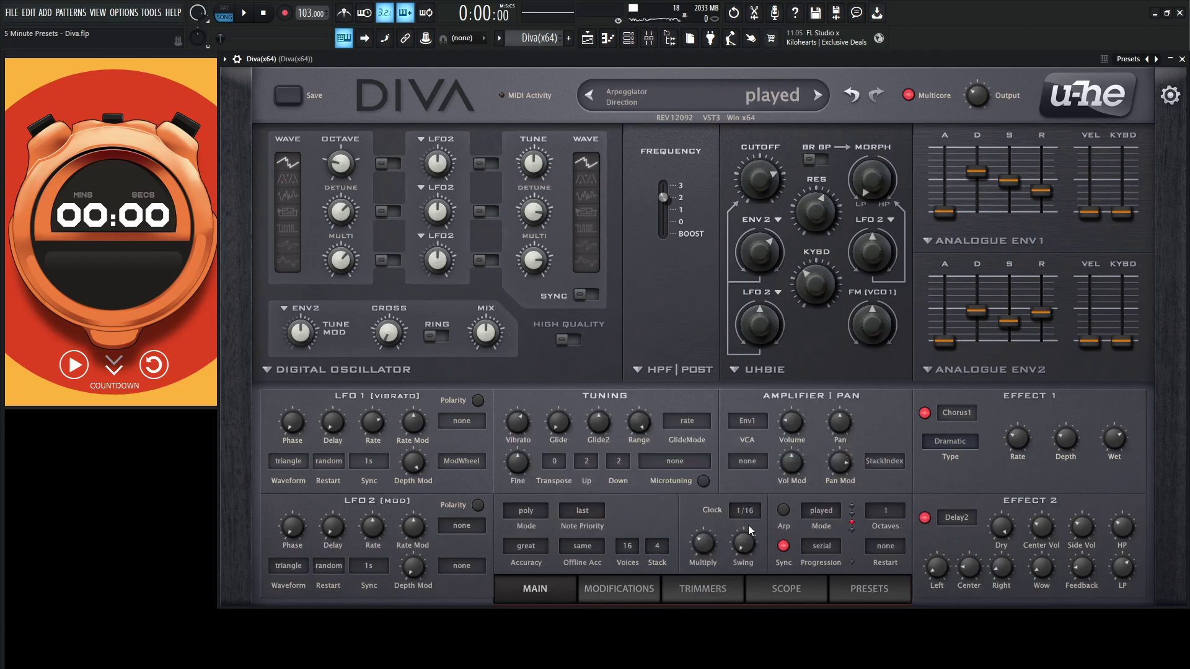
click(784, 510)
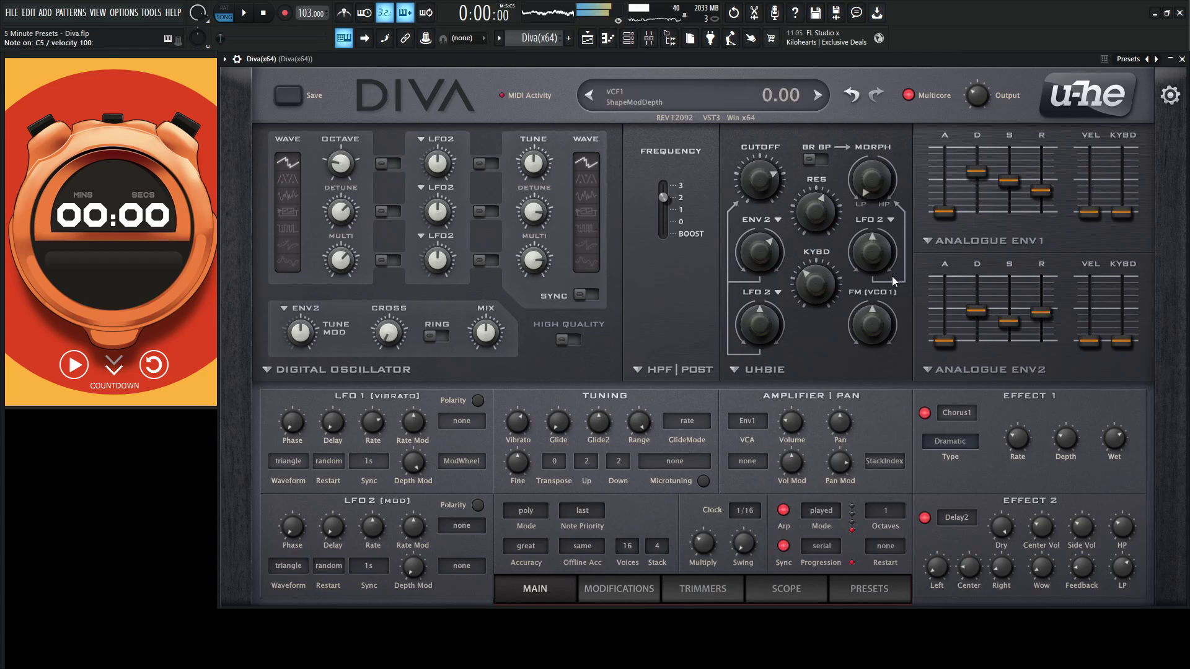
scroll(898, 512, up, 1)
key(space)
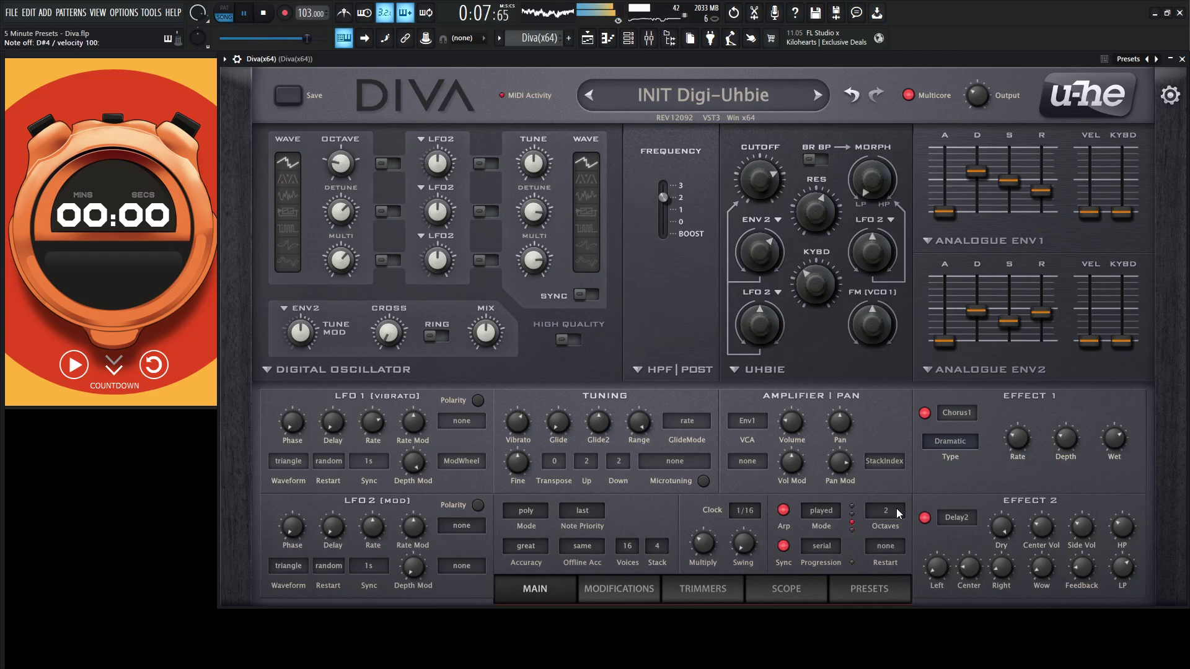
Stop playback, switch the arpeggiator off, and audition the patch with notes W, V, Q, W.
key(space)
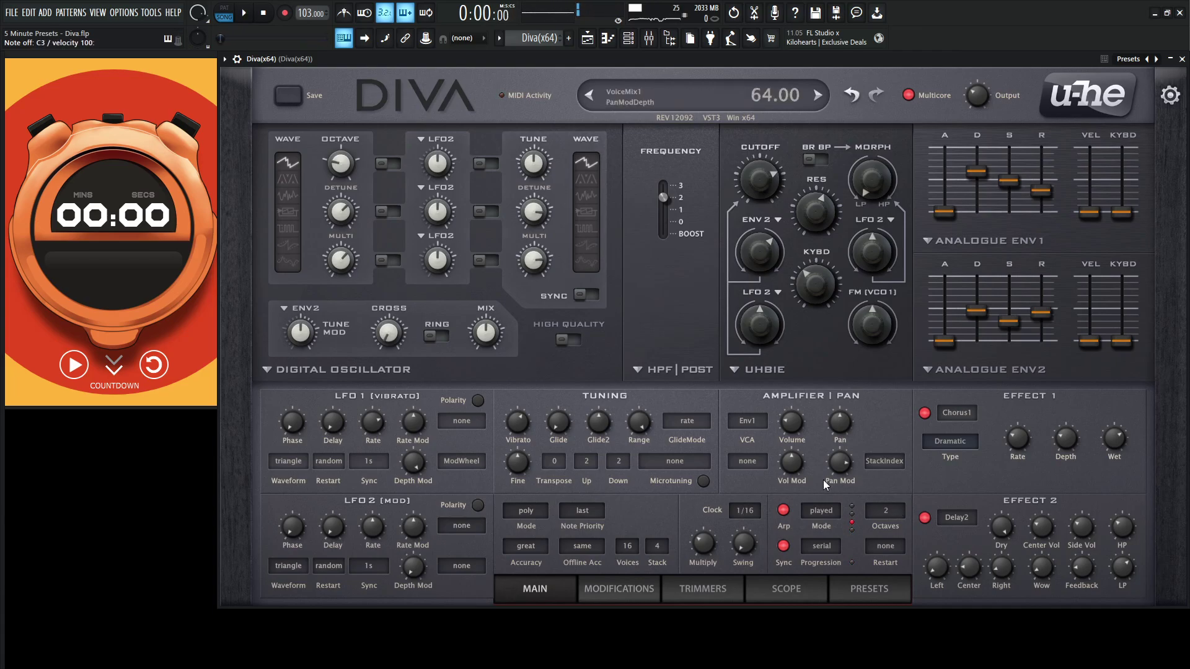
click(784, 511)
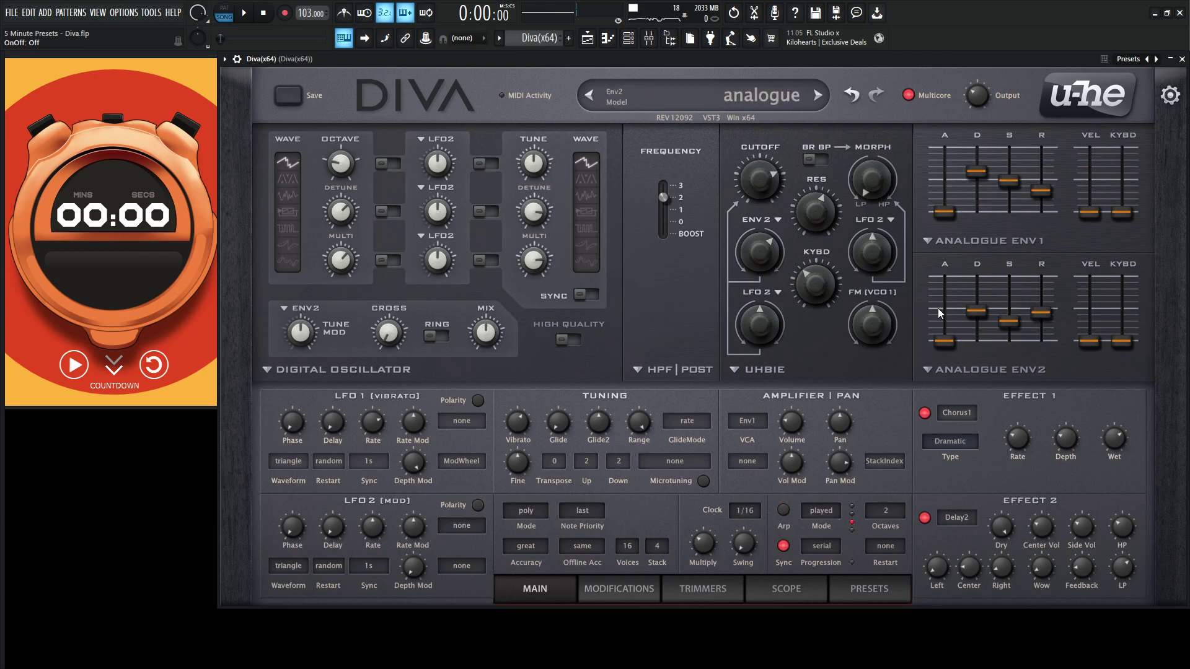
key(w)
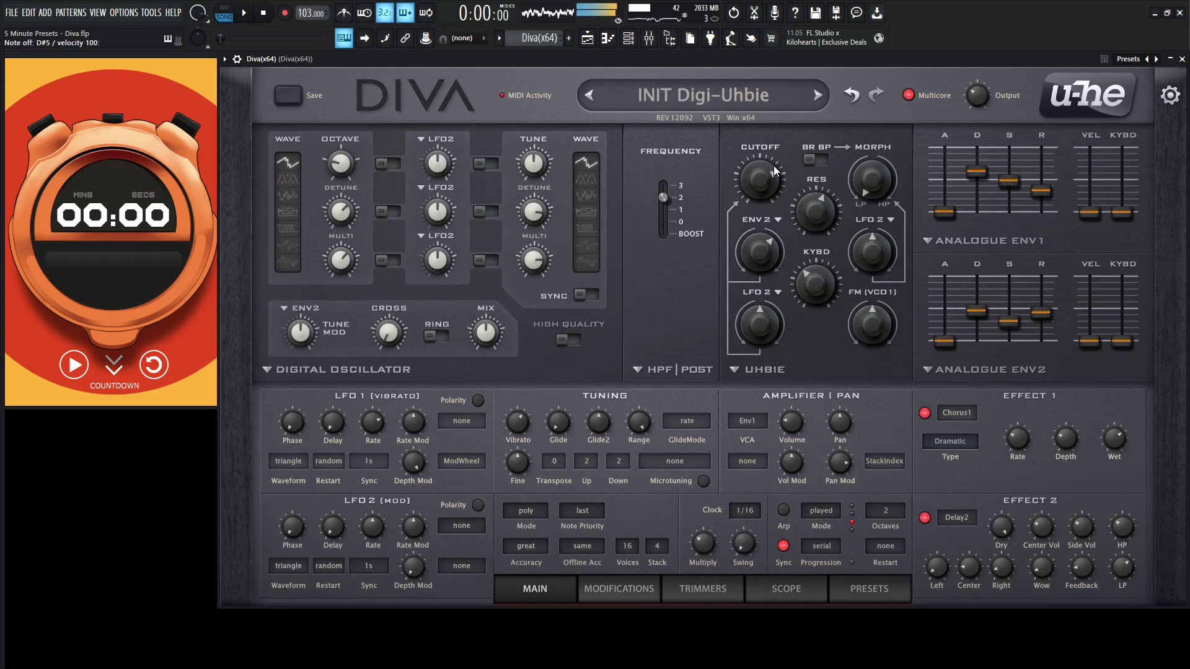
key(v)
key(q)
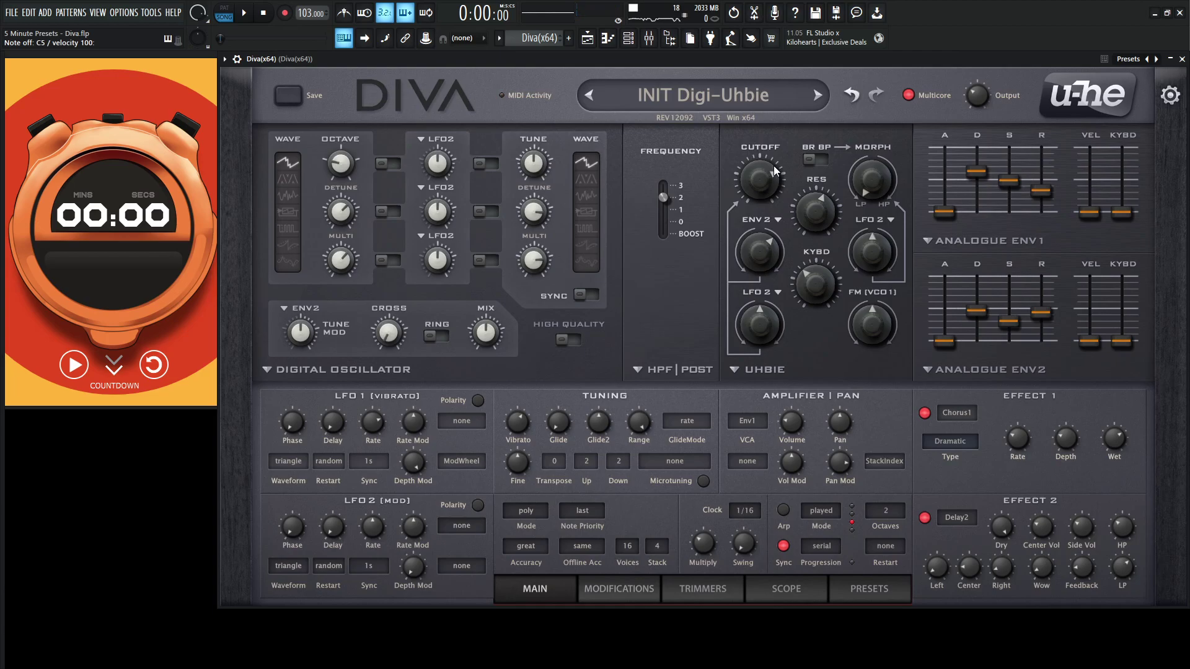
key(w)
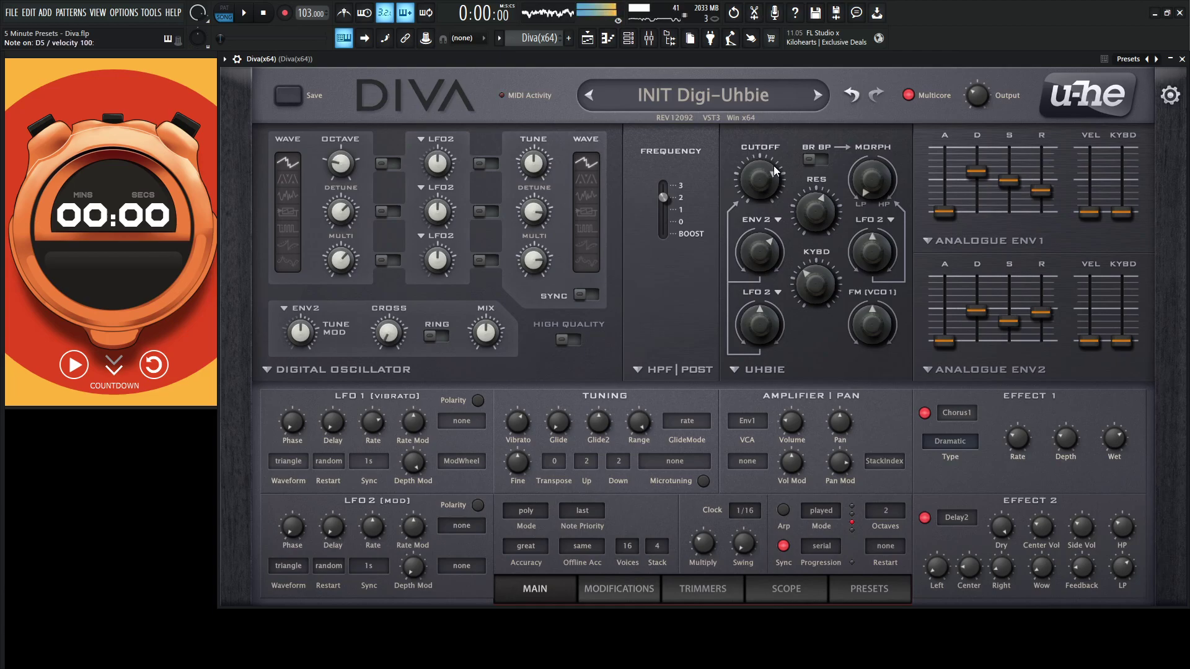